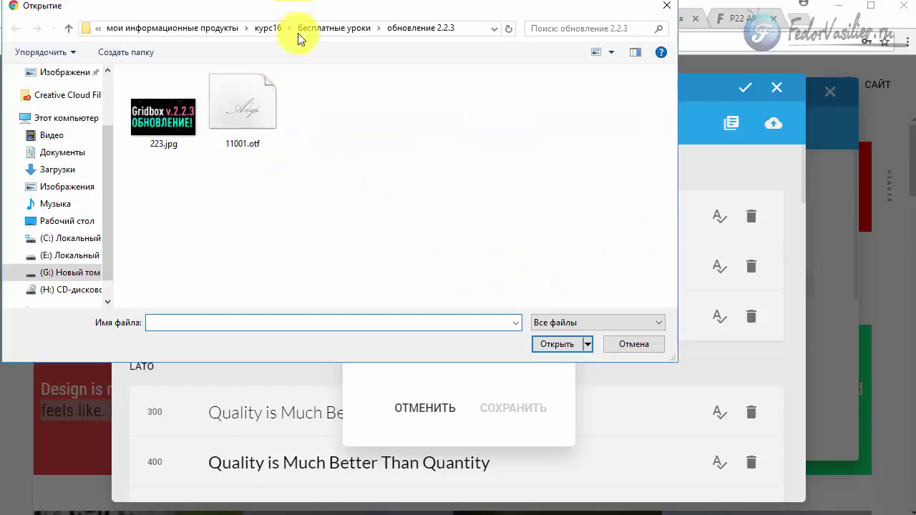
Upload the file 11001.otf as the custom font Allyson Pro with the style 700 Bold and save it.
click(250, 109)
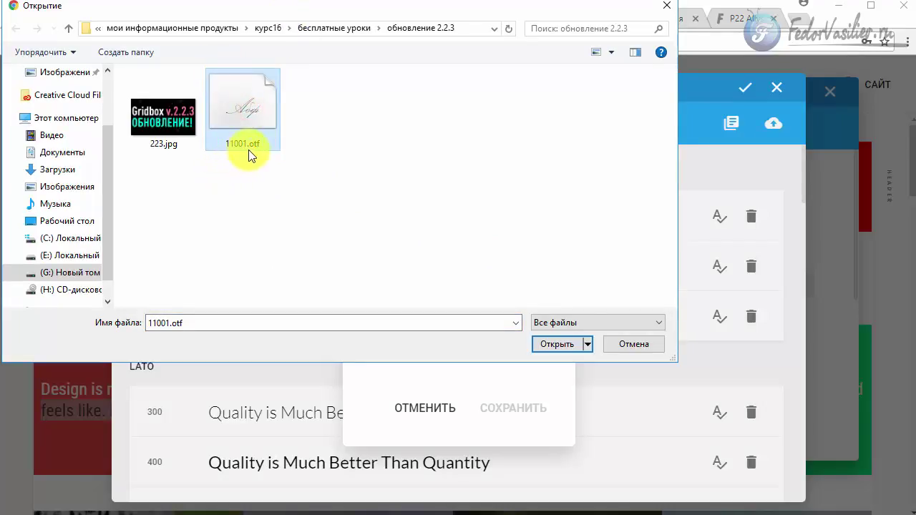
click(558, 344)
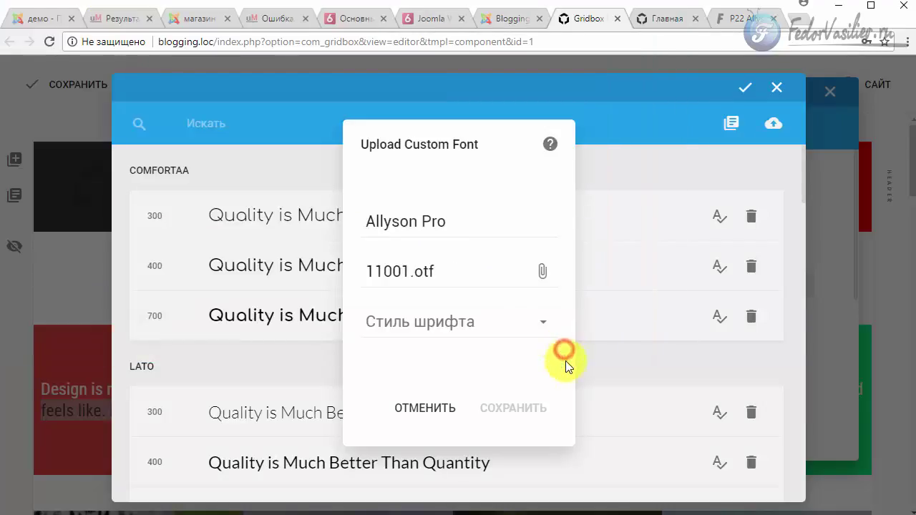
click(537, 329)
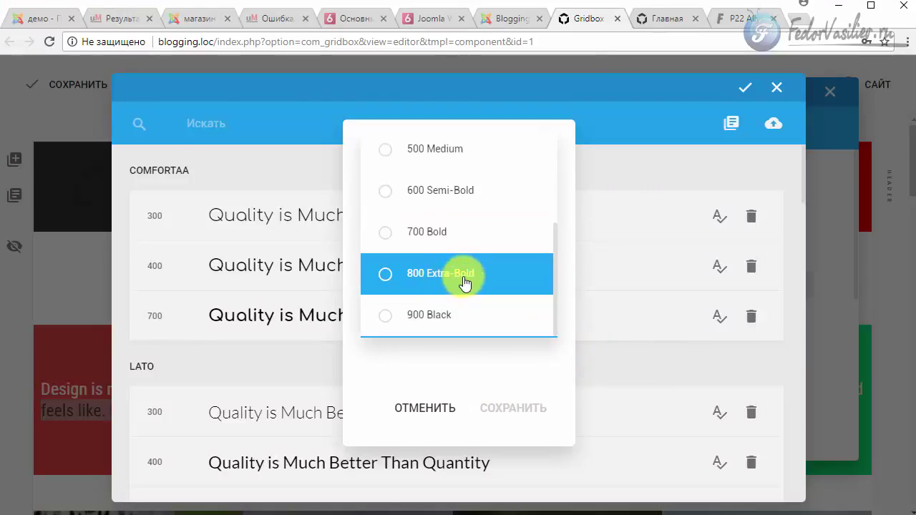
click(385, 236)
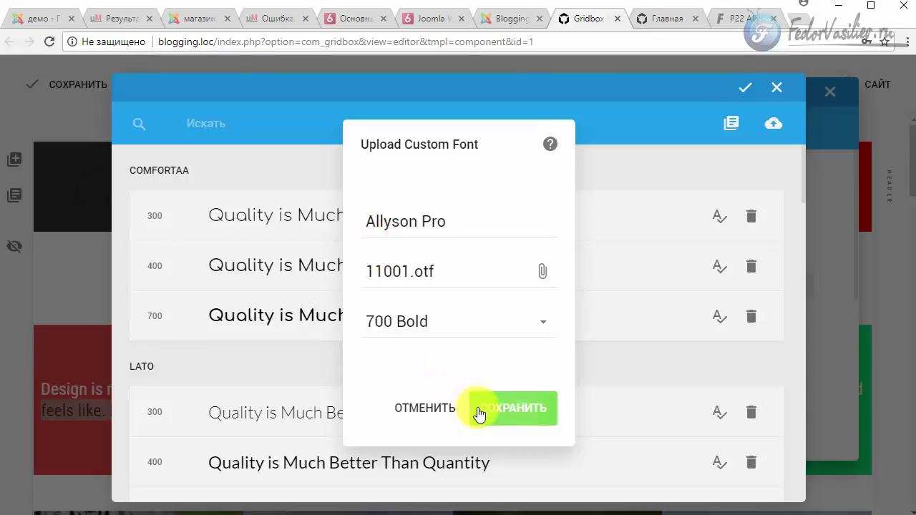
click(510, 407)
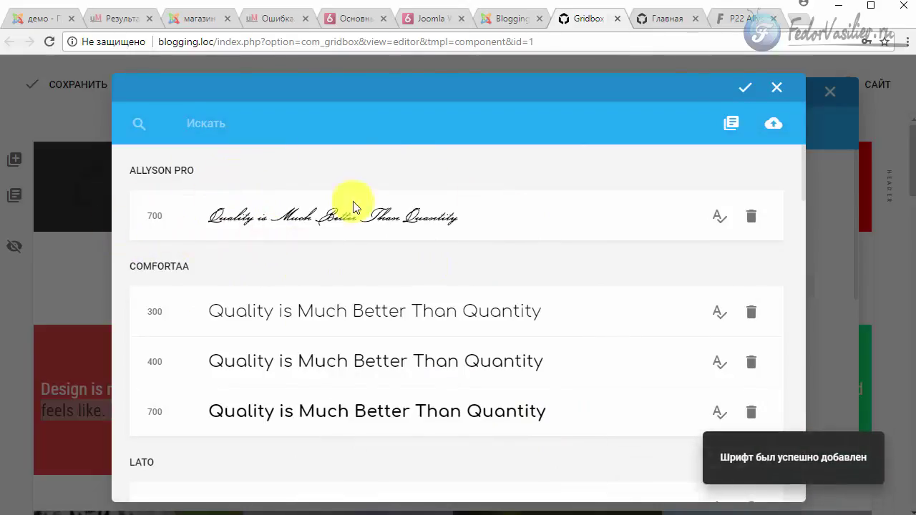
Apply the Allyson Pro 700 font to the Paragraph typography and inspect it in the page's text blocks.
drag(456, 217, 211, 219)
click(498, 221)
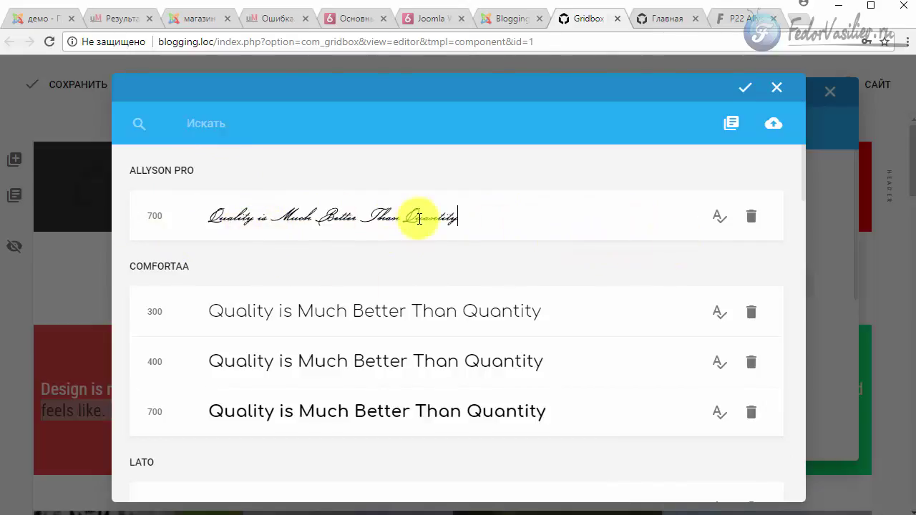
click(719, 217)
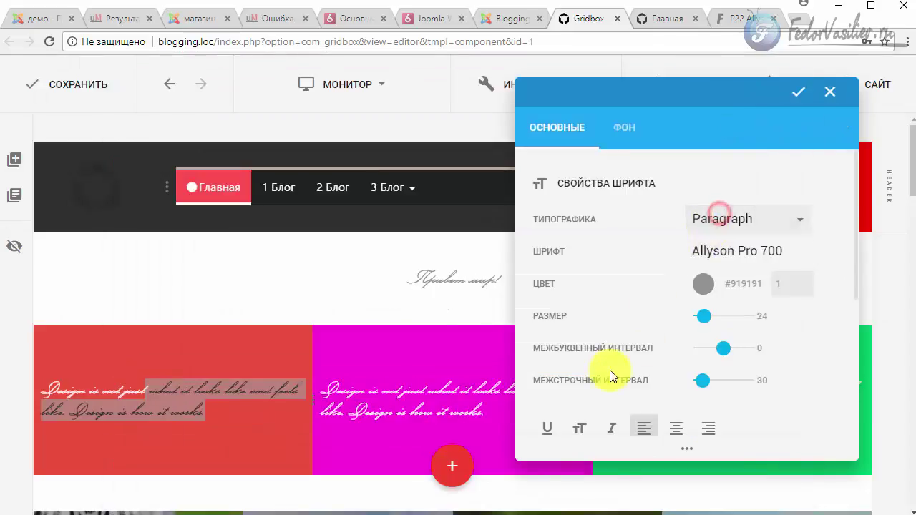
click(605, 89)
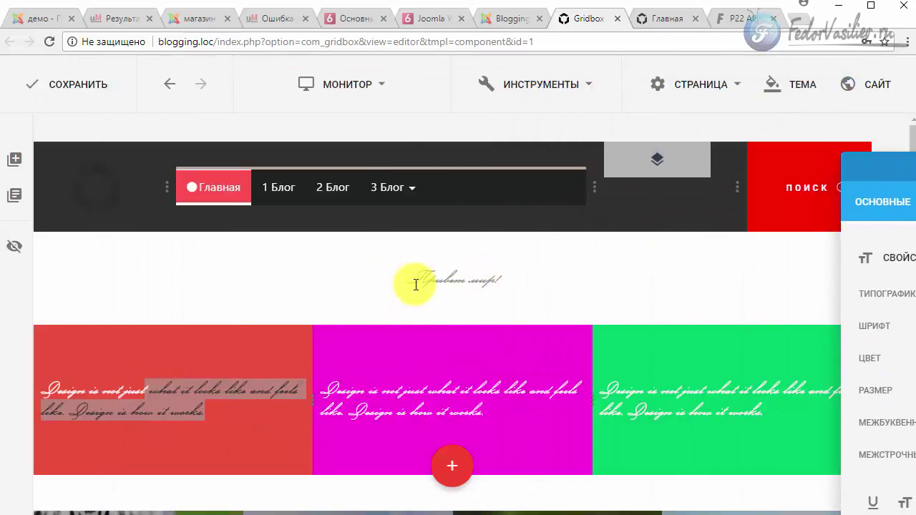
click(856, 180)
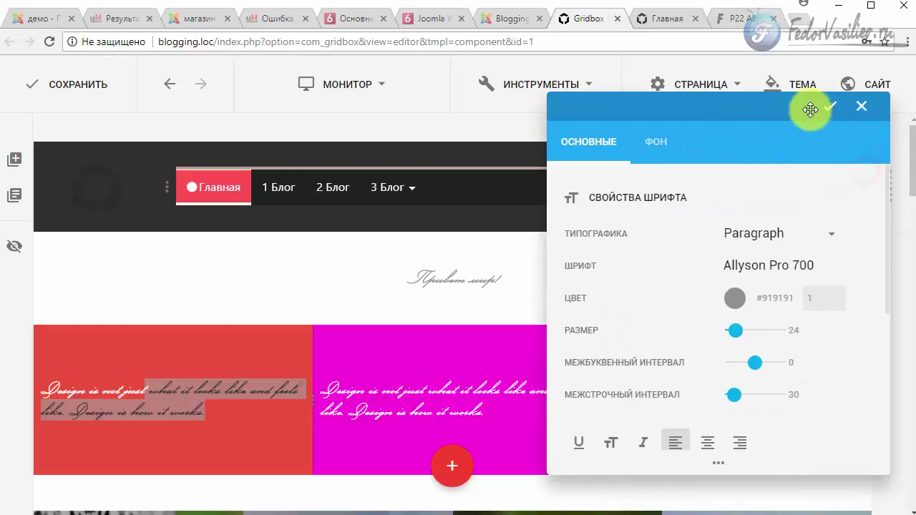
click(512, 293)
triple_click(507, 280)
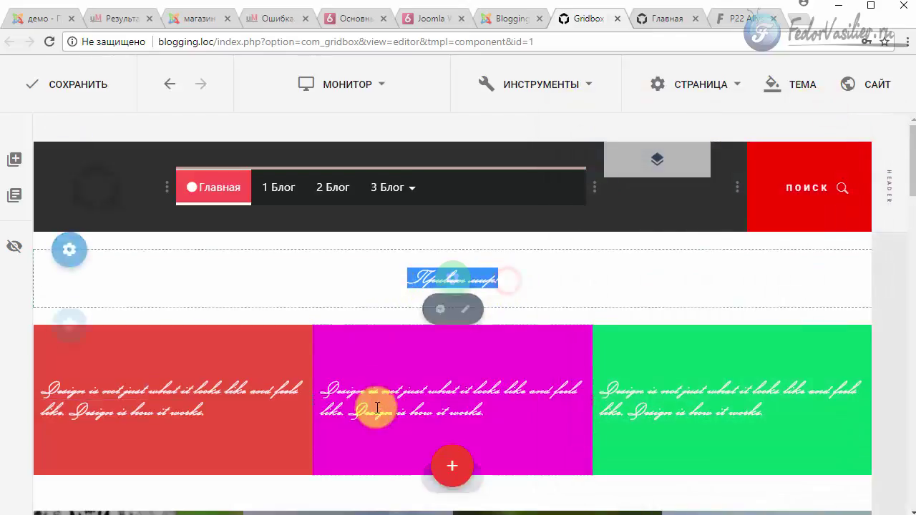
drag(401, 414, 308, 389)
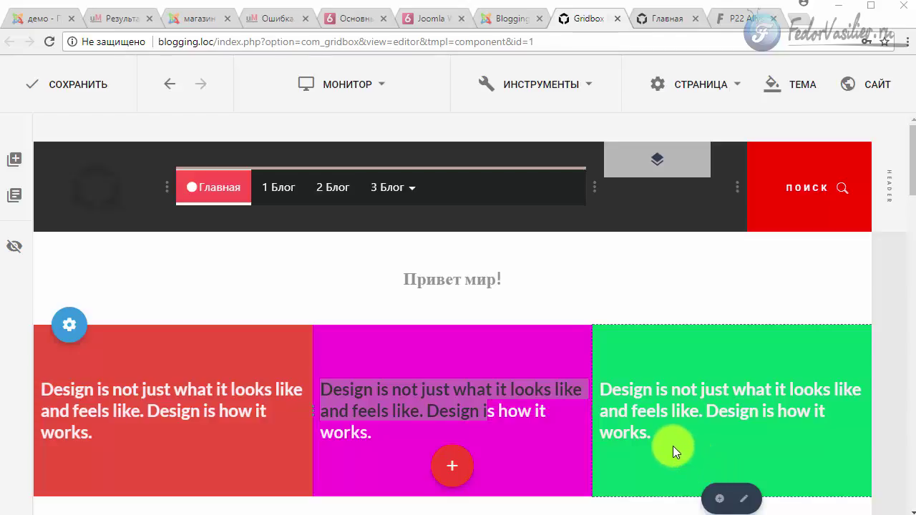
Look over the published home page at blogging.loc and return to the Gridbox editor.
click(653, 20)
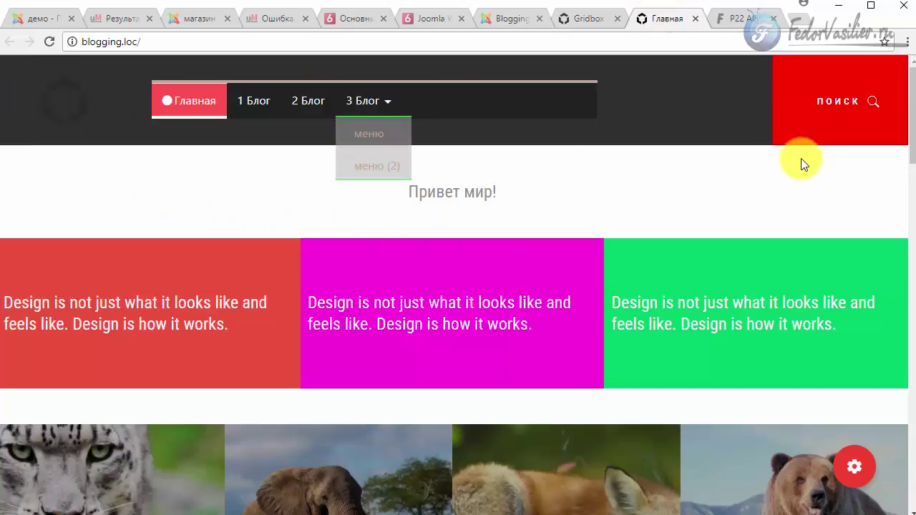
scroll(747, 195, down, 4)
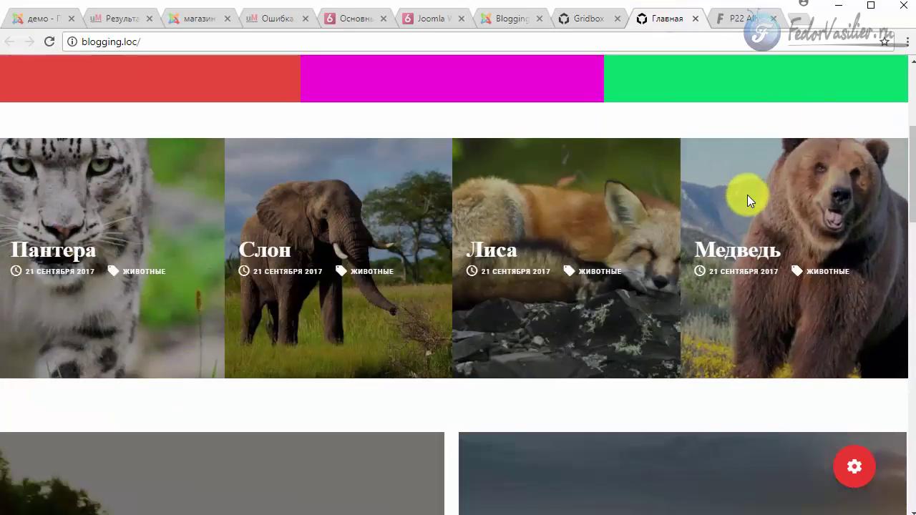
scroll(610, 263, up, 5)
key(ctrl+shift+Tab)
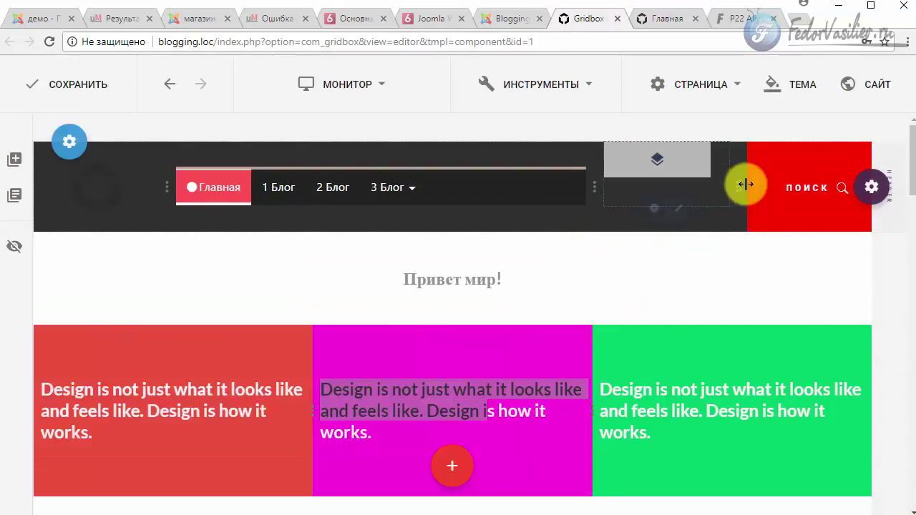
Set the container width to 1000 px in the site's layout settings and apply it.
click(864, 89)
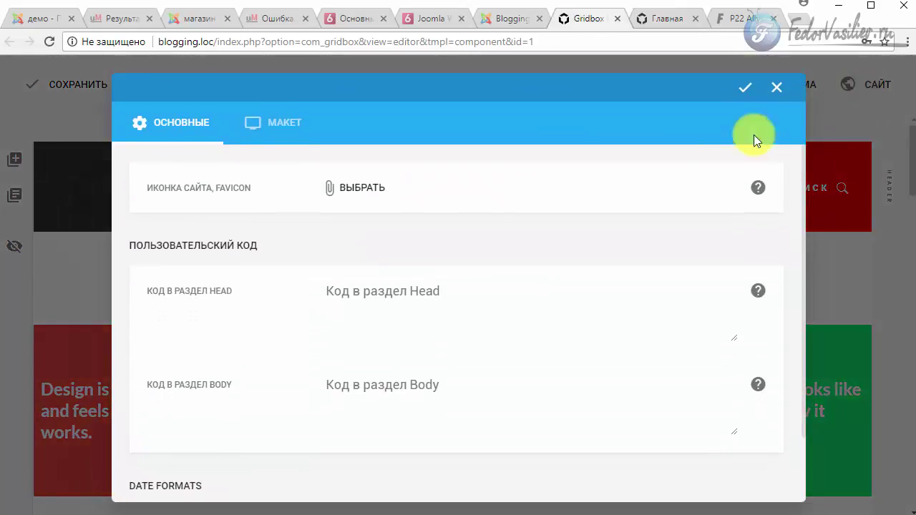
click(279, 125)
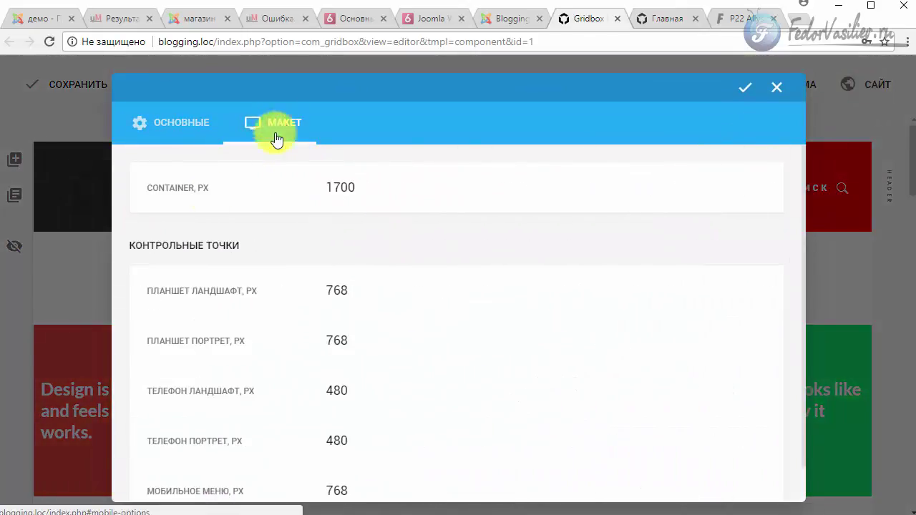
double_click(363, 182)
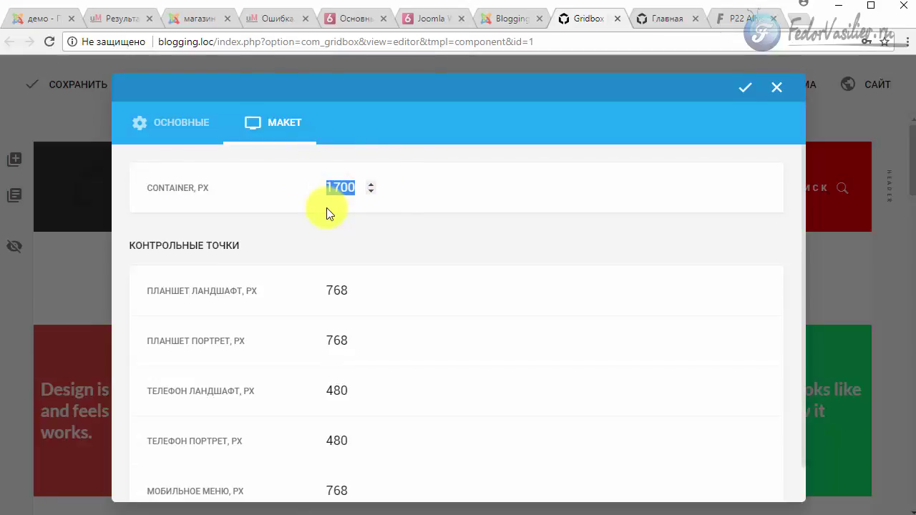
click(339, 190)
drag(350, 187, 334, 187)
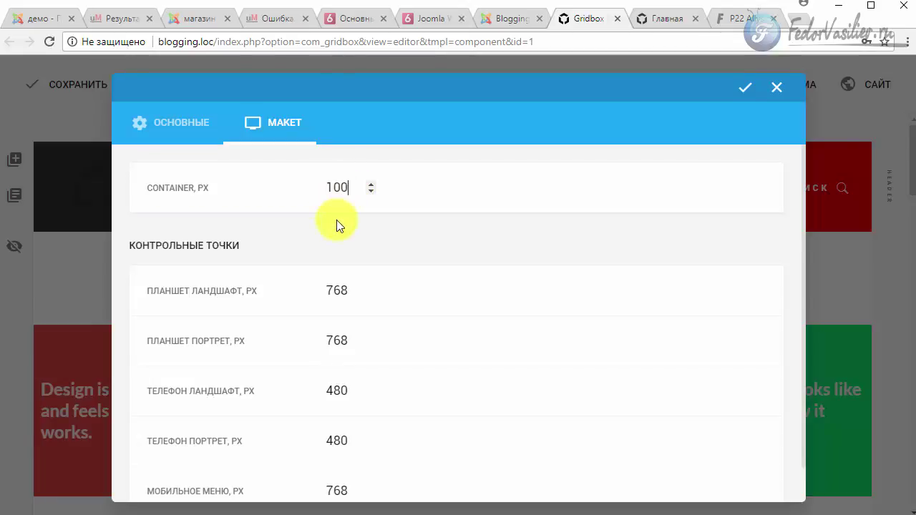
text(000)
click(745, 87)
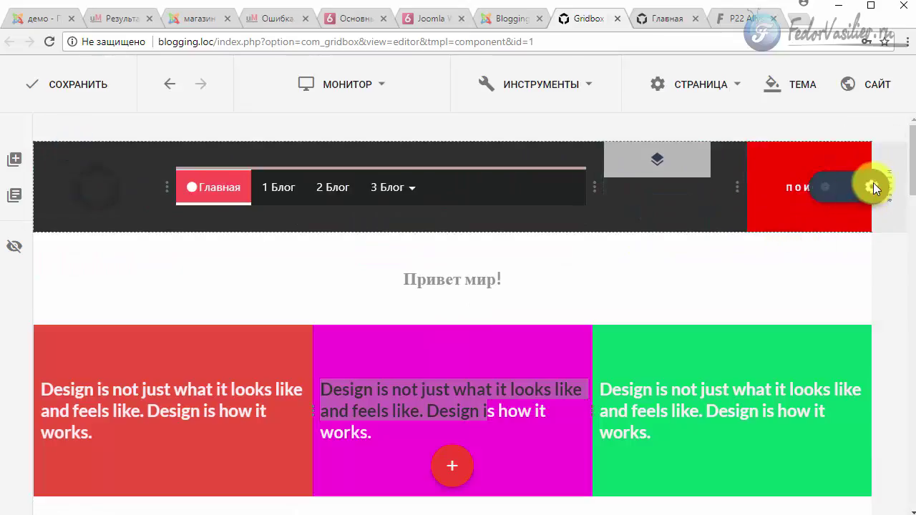
Turn off the full screen width option for the header section and apply the change.
click(836, 187)
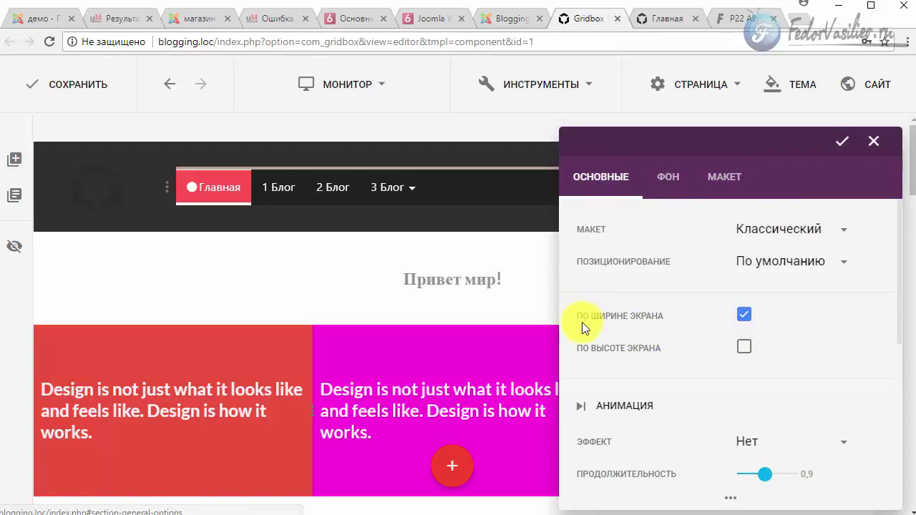
click(744, 319)
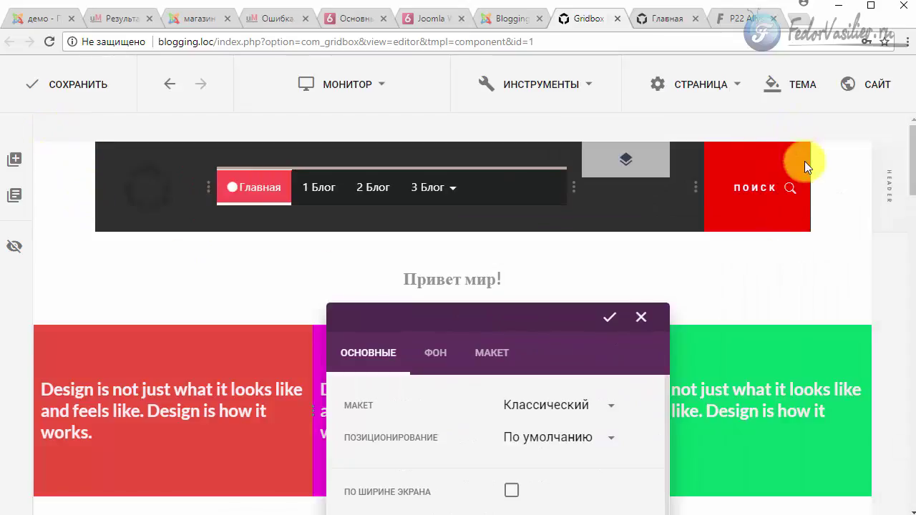
click(610, 317)
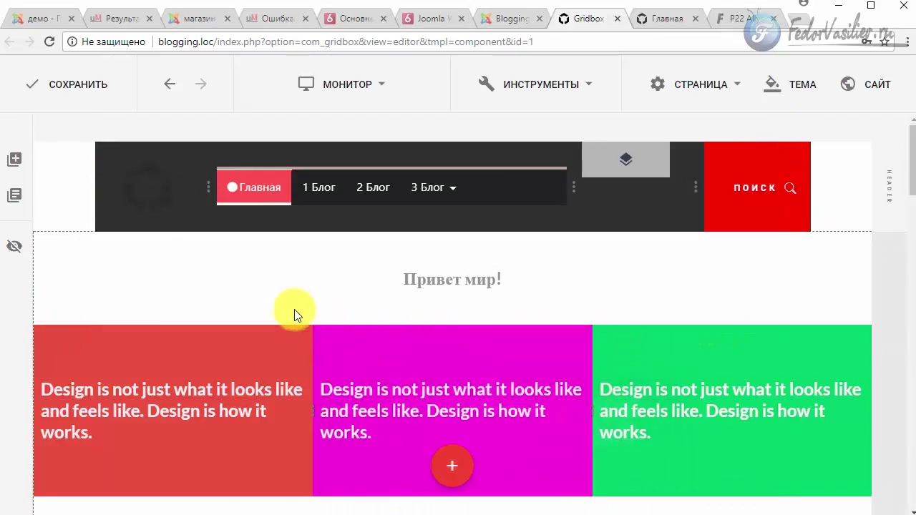
Review the sections down the page, save the page and check the narrowed header on the live site.
scroll(300, 310, down, 3)
scroll(246, 303, down, 2)
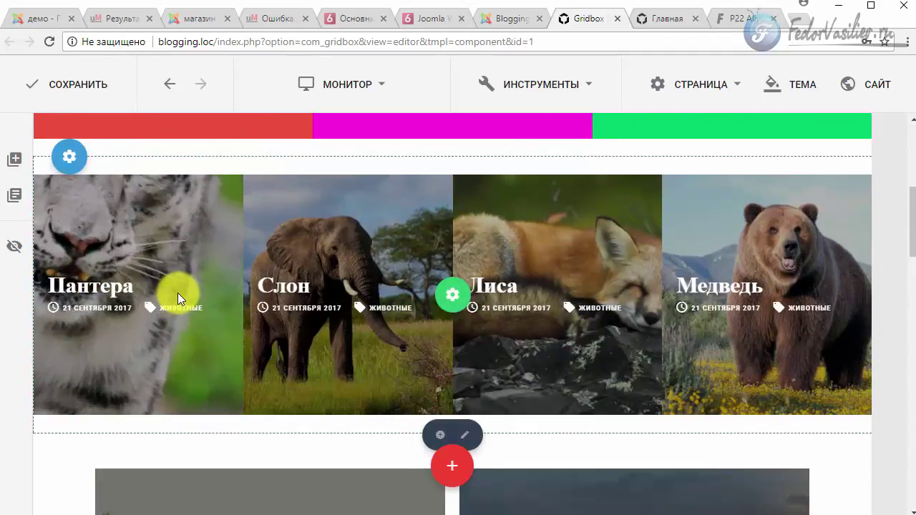
scroll(828, 307, down, 3)
scroll(828, 307, up, 6)
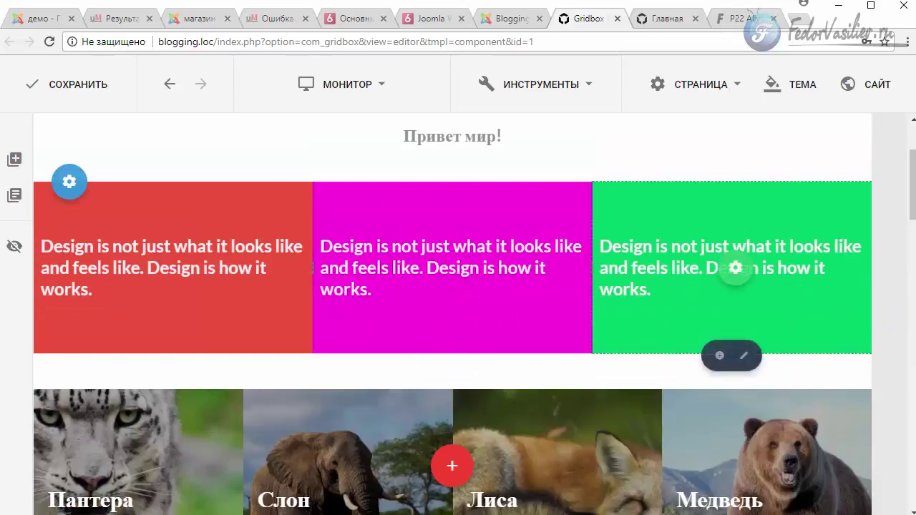
scroll(812, 260, up, 2)
click(64, 84)
click(660, 20)
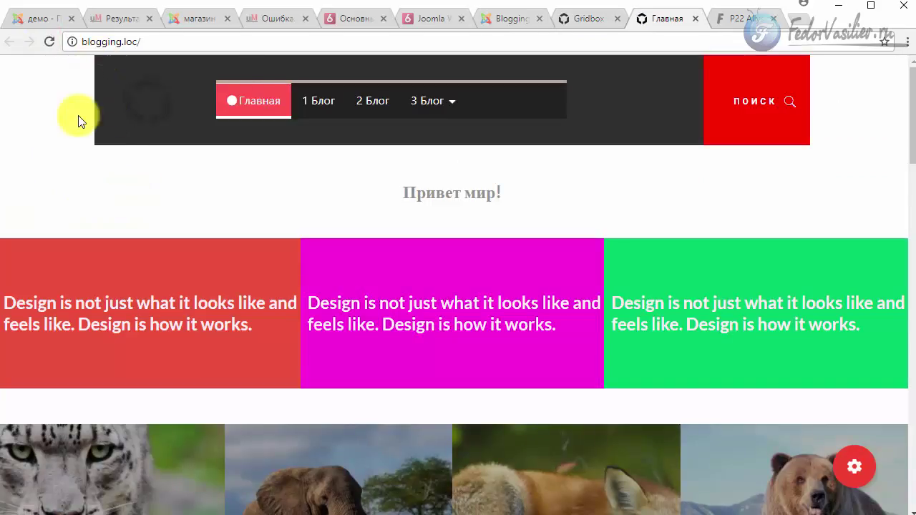
click(580, 17)
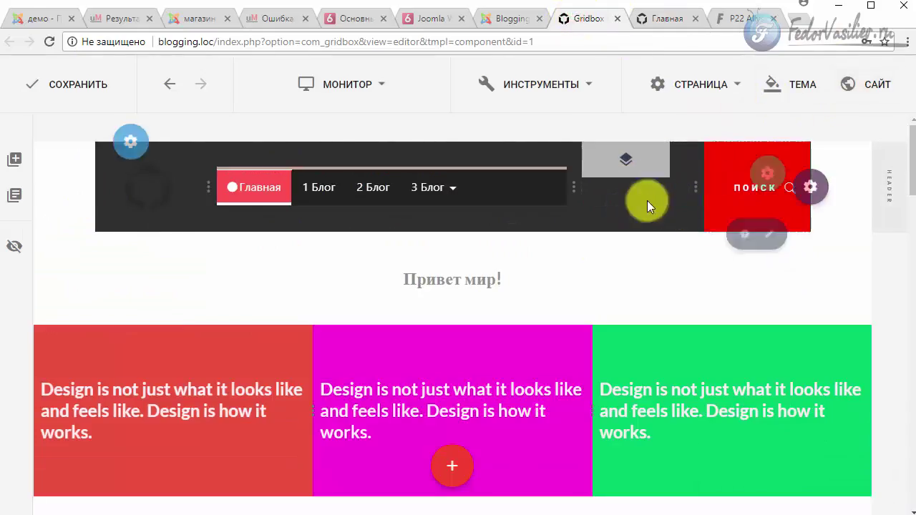
Set the container width to 600 px in the site's layout settings and apply it.
click(792, 88)
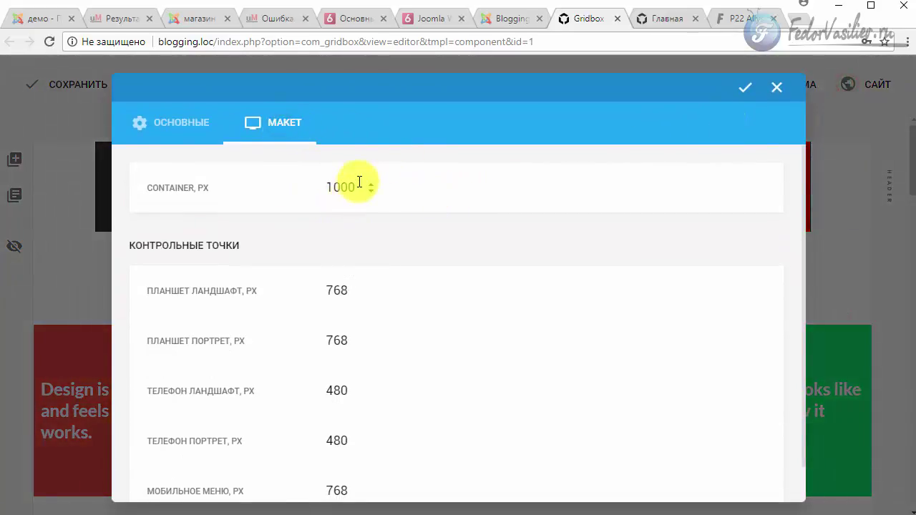
click(373, 78)
double_click(361, 185)
text(60)
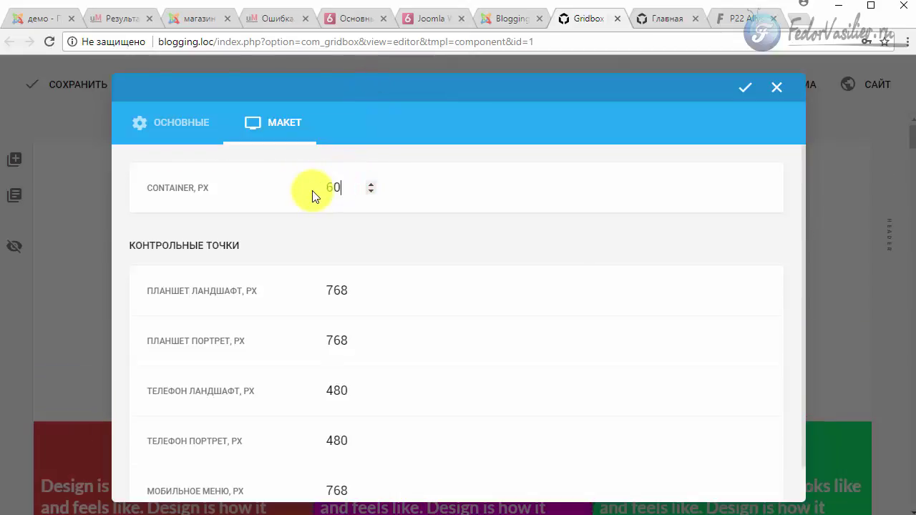
click(745, 86)
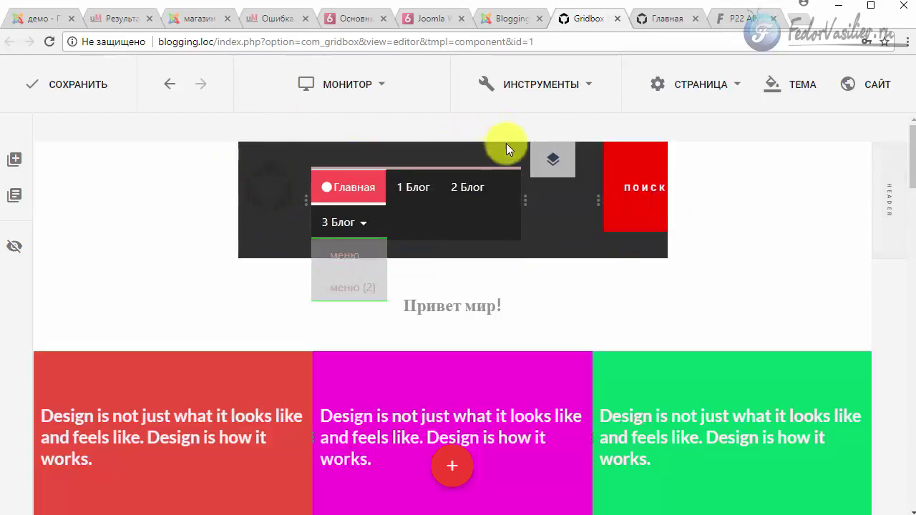
Increase the container width in the site's layout settings so the header spans the page again.
click(701, 105)
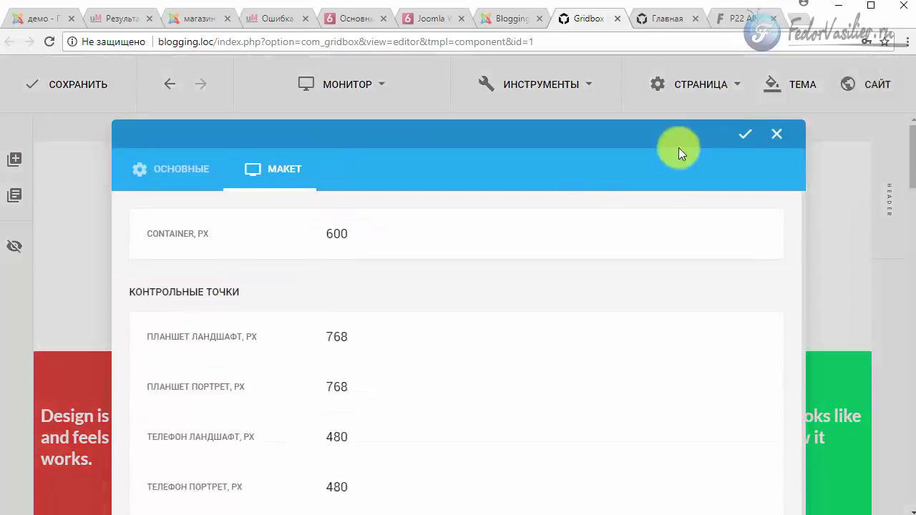
drag(266, 192, 245, 194)
text(1)
key(Return)
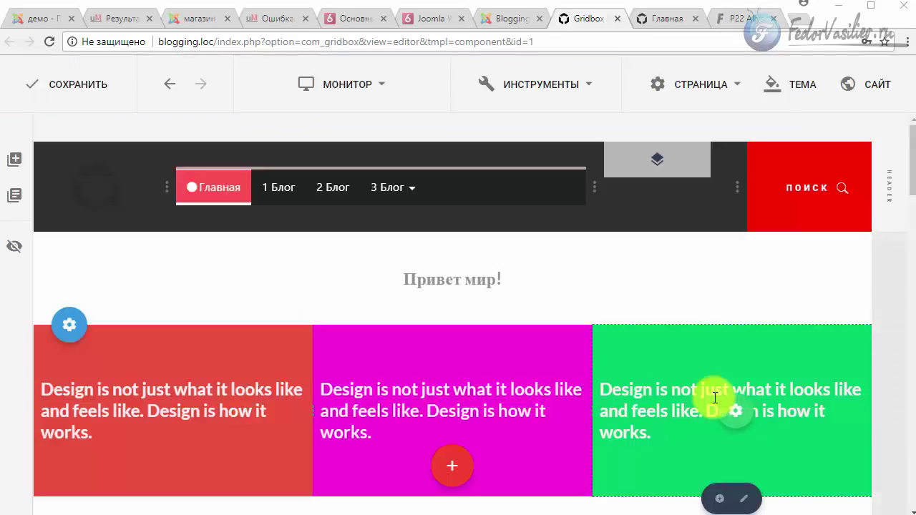
Open the image file manager from the editor and bring up the available actions for joomla_black.png.
click(555, 87)
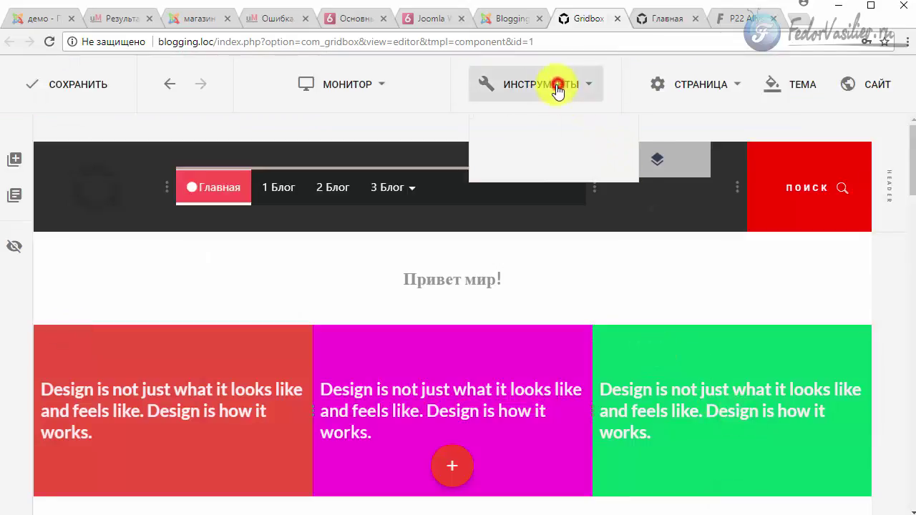
click(582, 131)
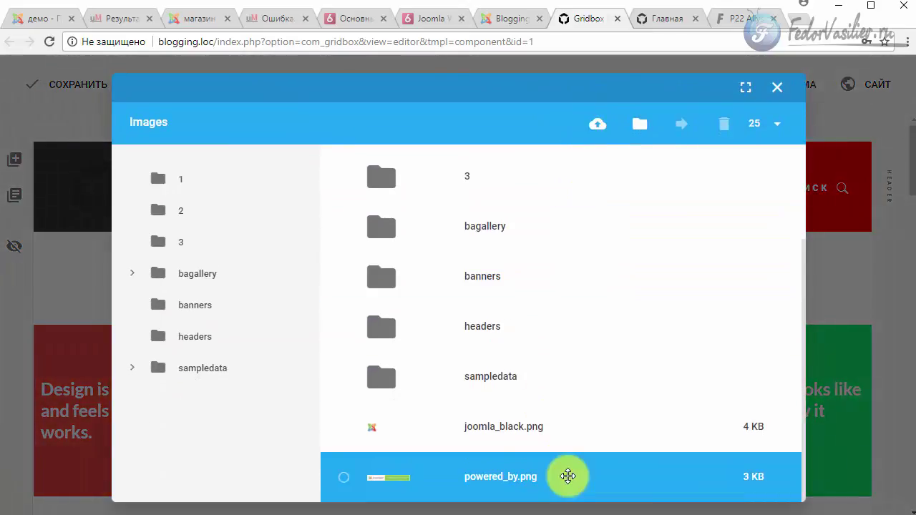
right_click(535, 428)
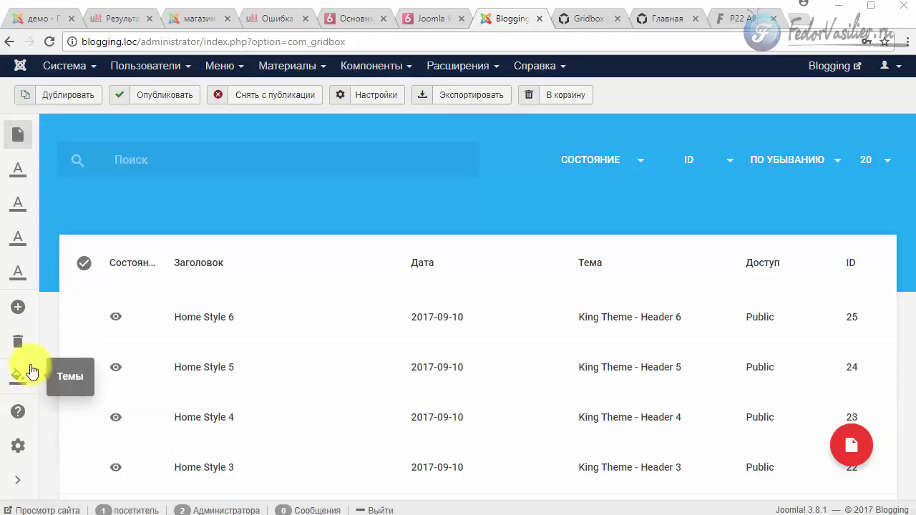
Open the Gridbox component's configuration in the administration and look through its permissions and basic settings.
click(371, 66)
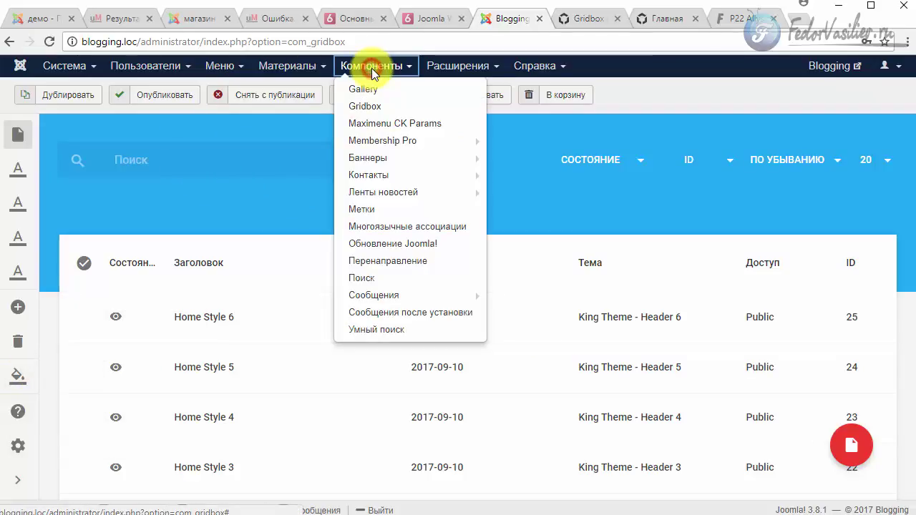
click(376, 106)
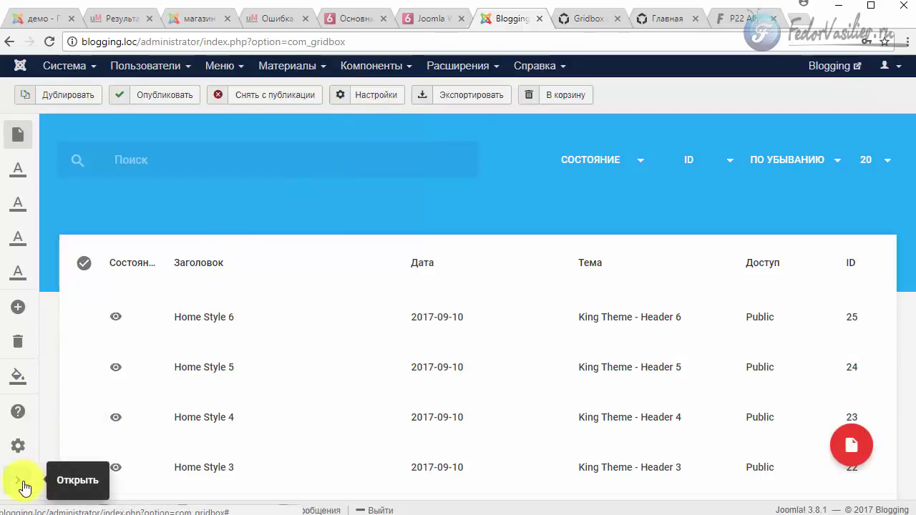
click(21, 446)
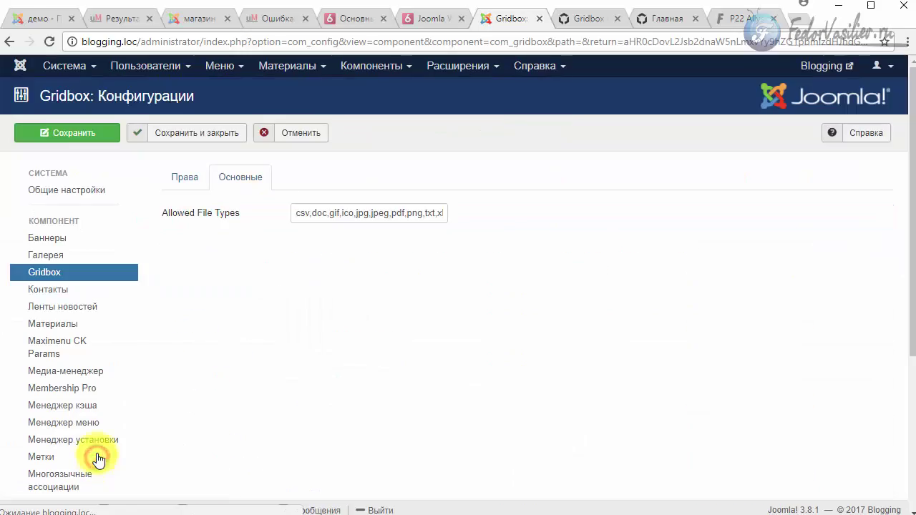
click(192, 178)
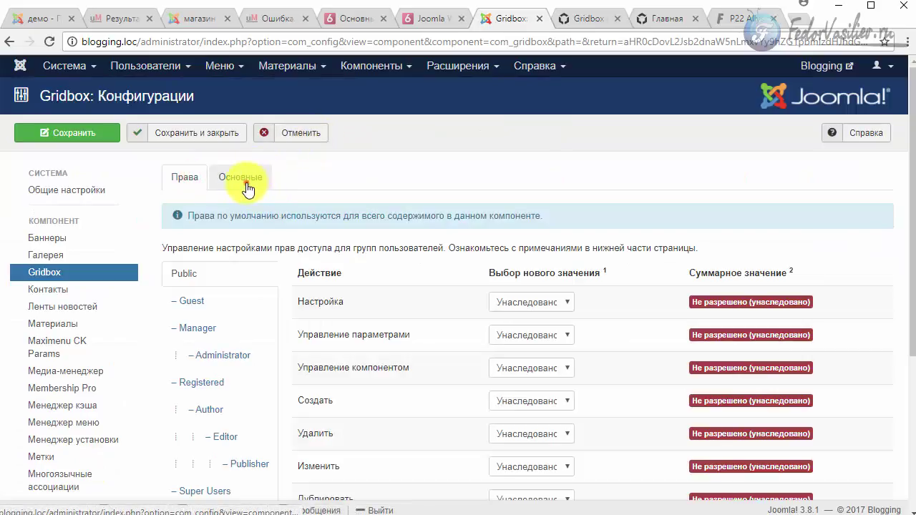
click(246, 183)
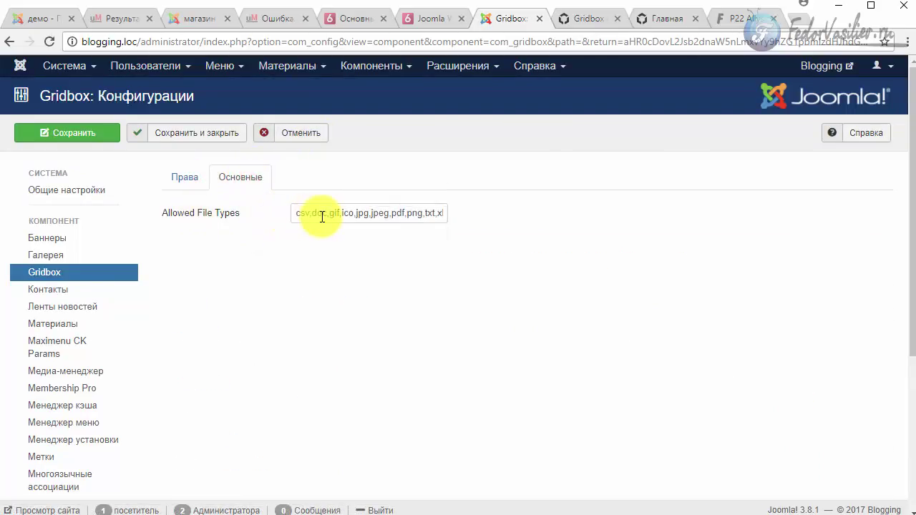
Examine the extensions in the Allowed File Types setting through to the end of the list, leaving svg as the last entry.
drag(333, 214, 511, 215)
click(375, 213)
drag(367, 213, 305, 215)
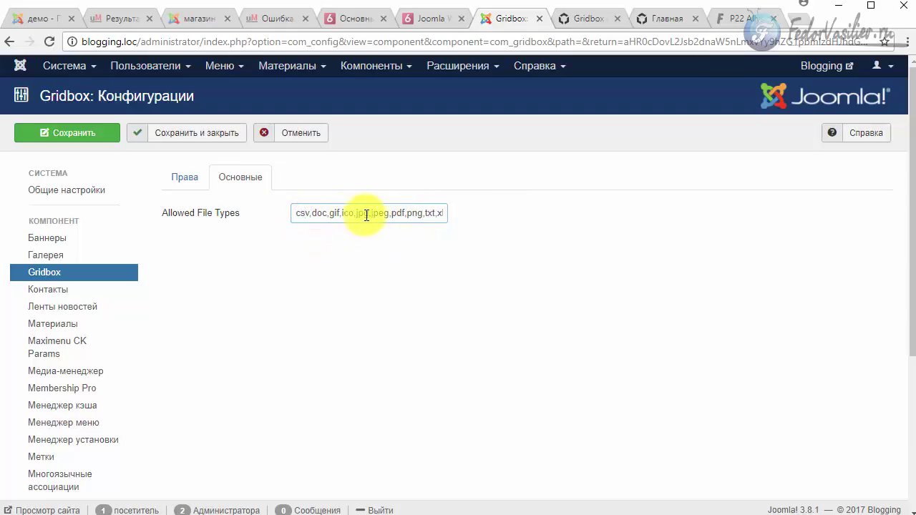
drag(368, 213, 450, 221)
click(403, 213)
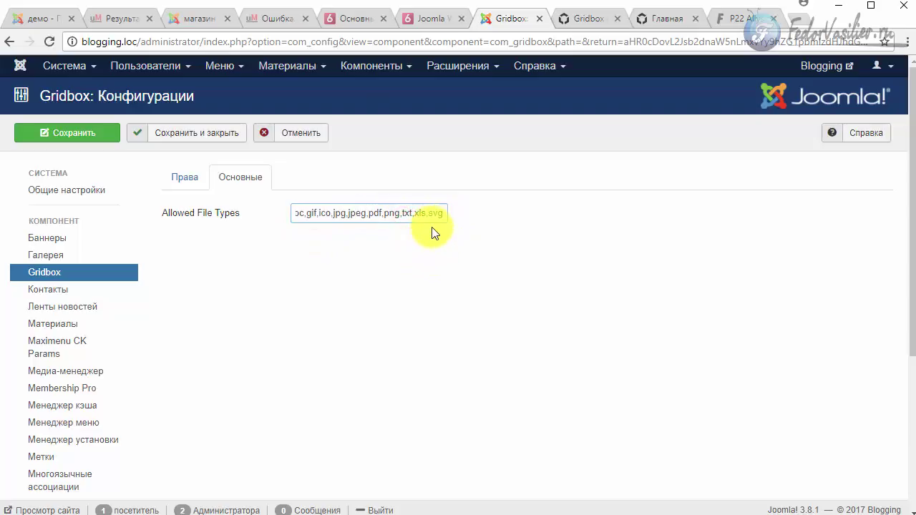
drag(445, 213, 427, 216)
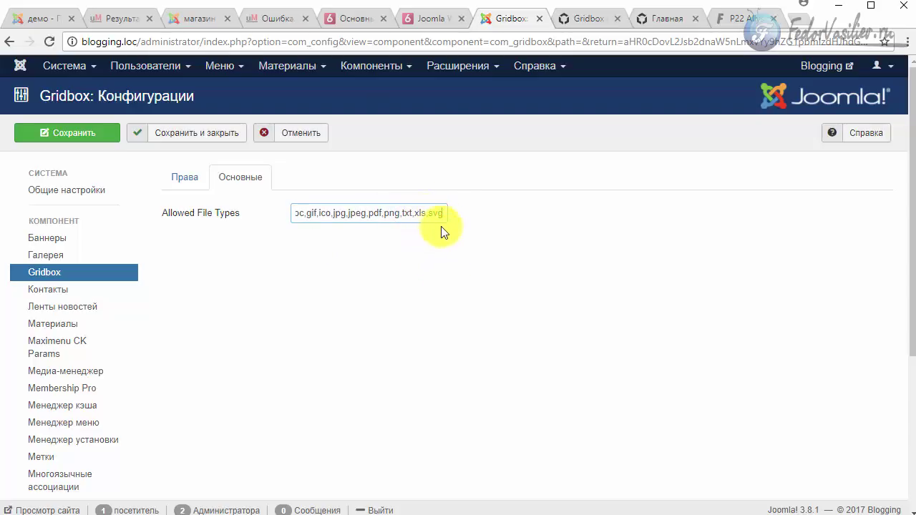
mouse_move(225, 214)
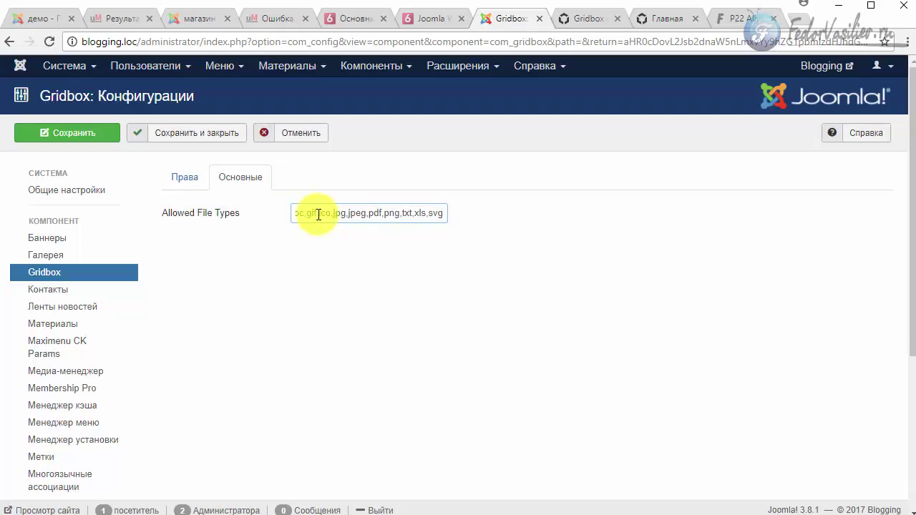
Switch to the page editor, open the Read More button's settings and view the Link Picker without choosing a link.
key(ctrl+Tab)
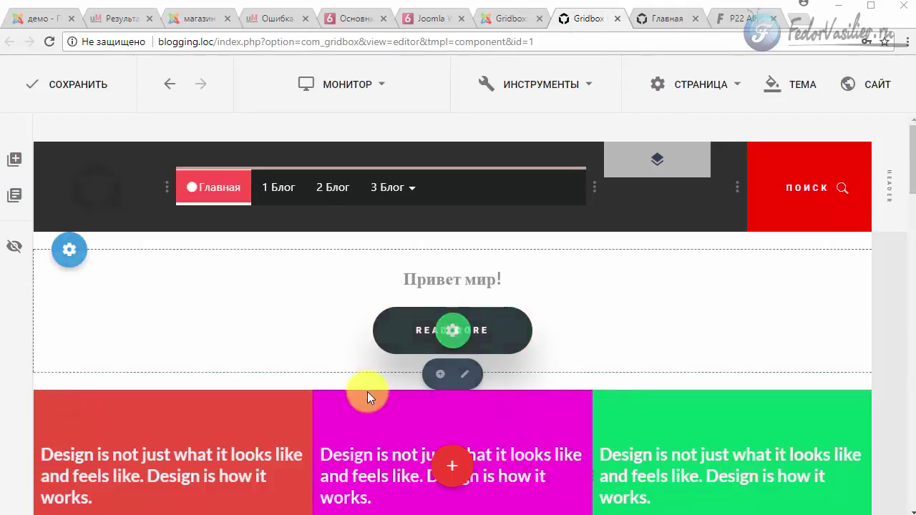
click(481, 332)
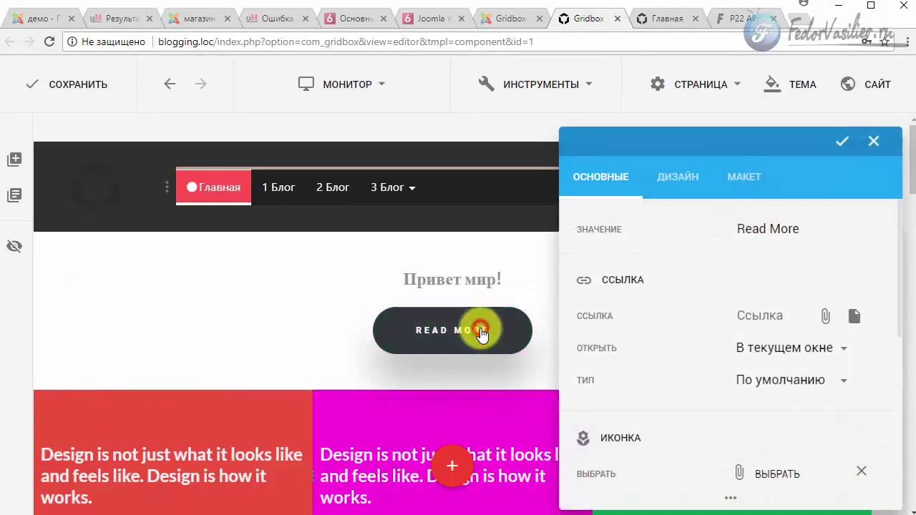
click(825, 316)
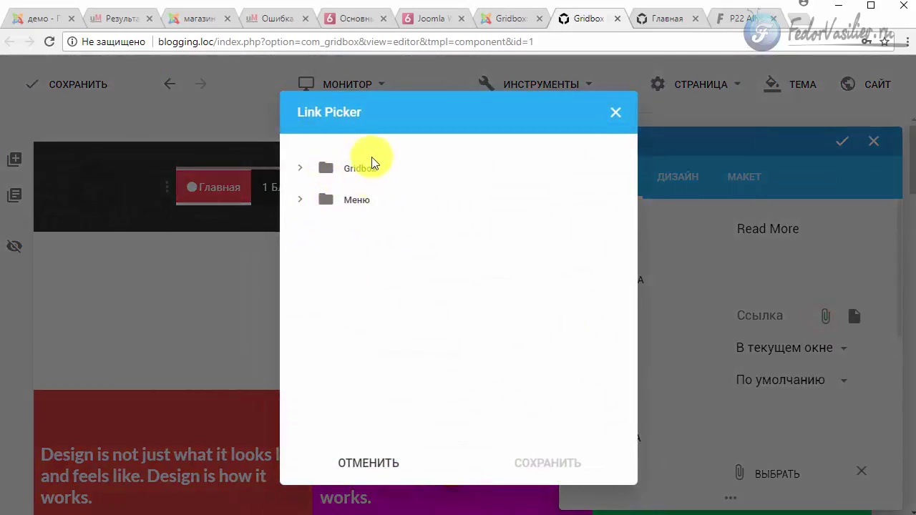
click(614, 118)
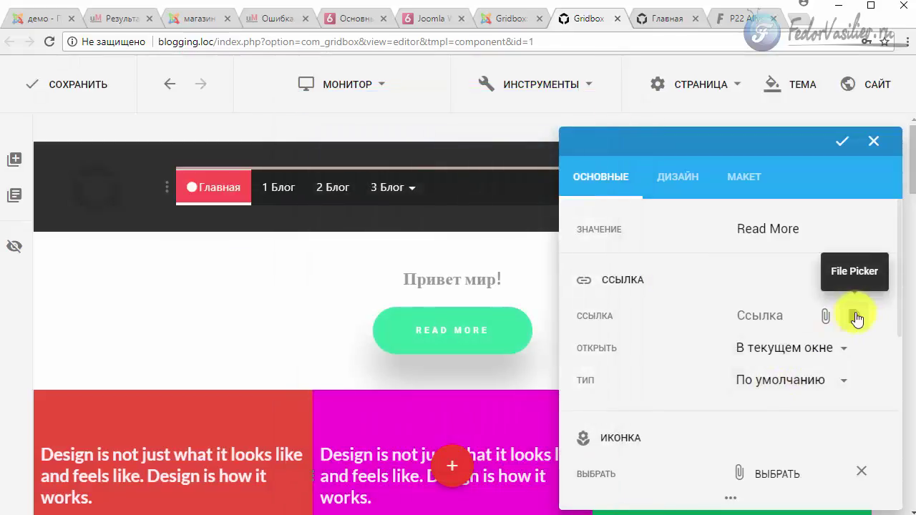
Link the Read More button to joomla_black.png from the Images folder and apply the button settings.
click(857, 319)
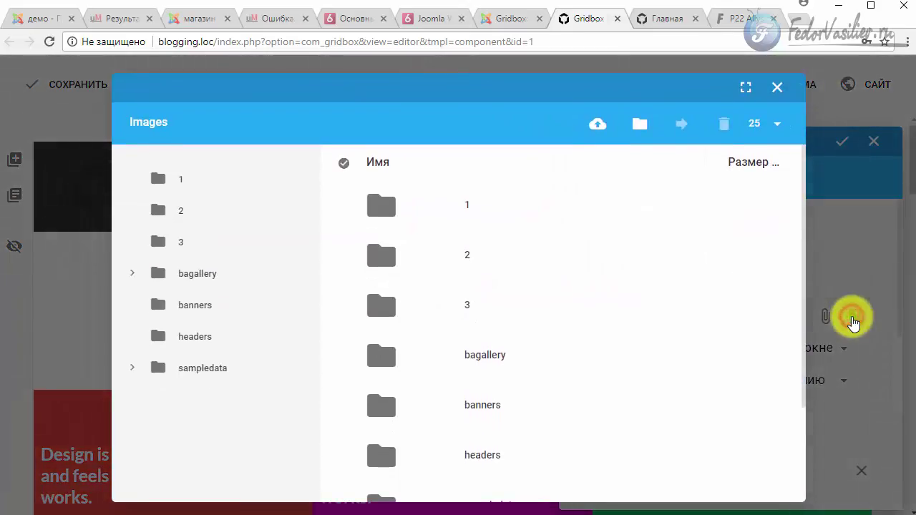
scroll(557, 318, down, 2)
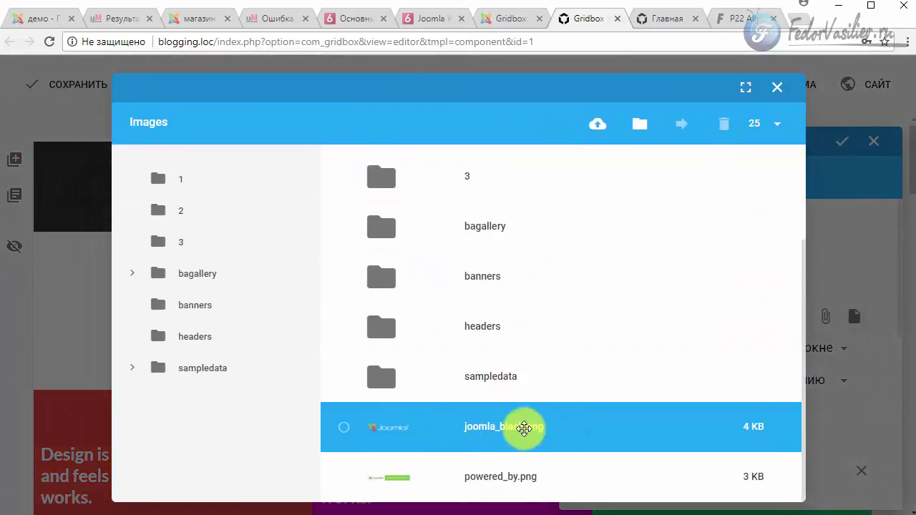
click(344, 431)
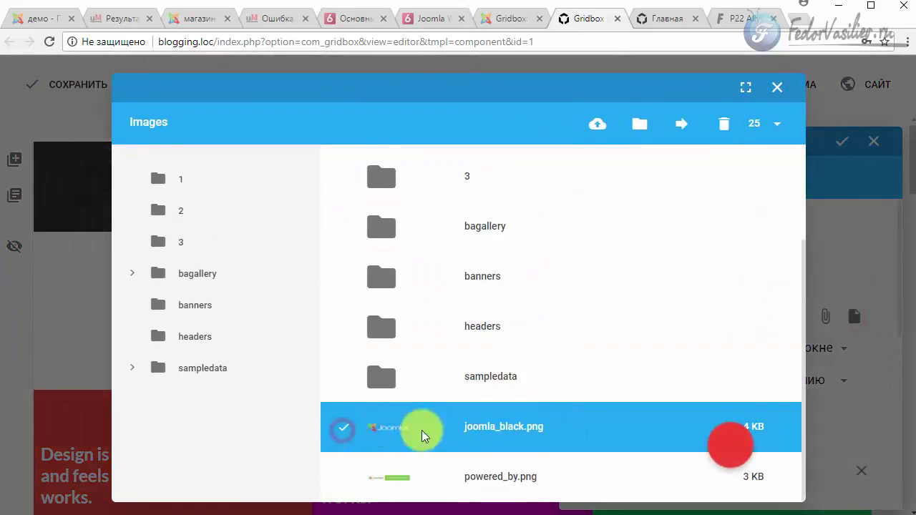
click(728, 448)
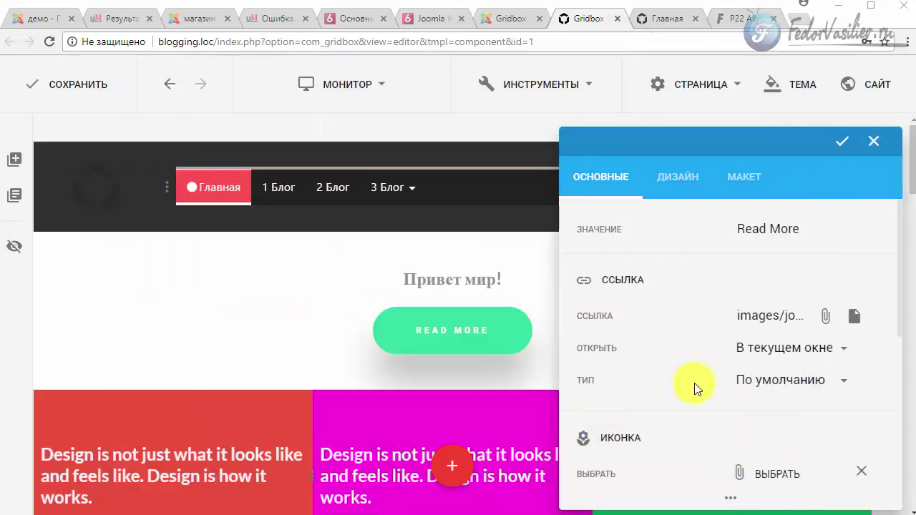
click(838, 142)
Test the Read More button's link on the live site and close the page it leads to.
click(667, 18)
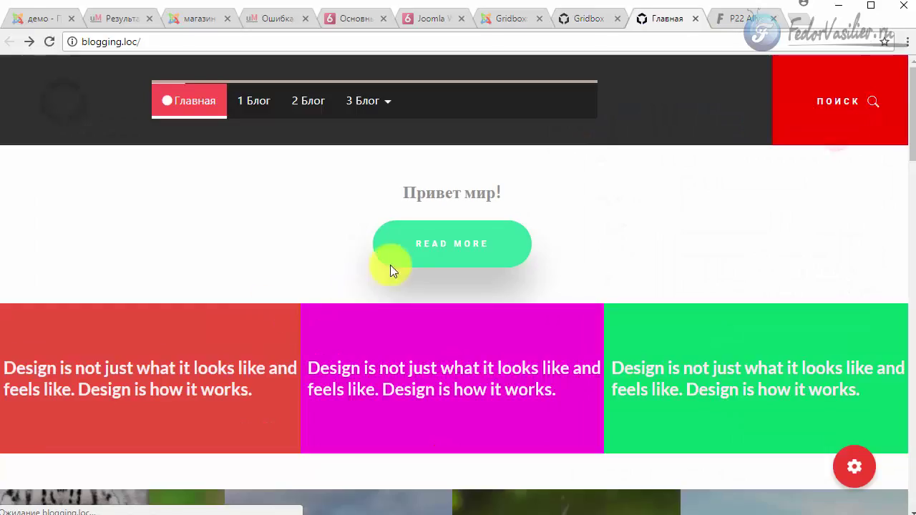
click(405, 251)
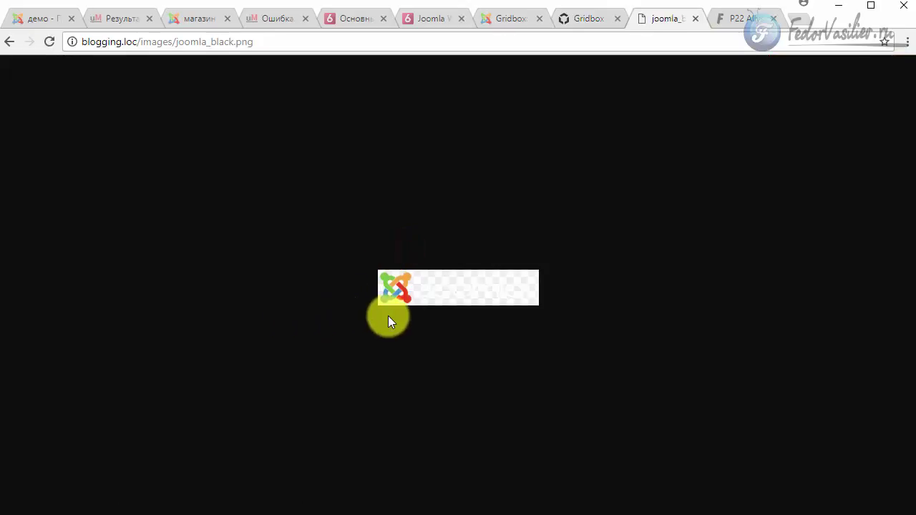
click(695, 20)
Set the Read More button's link type to Скачать, apply the settings and save the page.
click(583, 18)
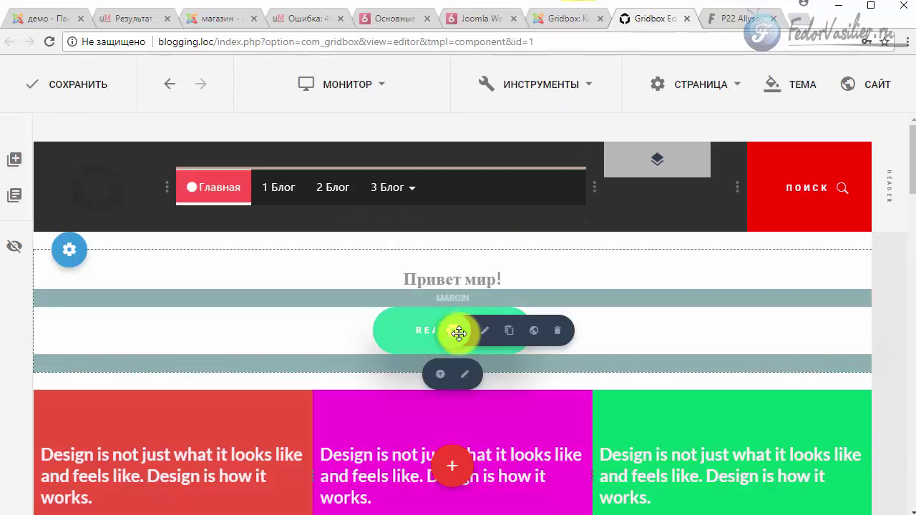
click(489, 331)
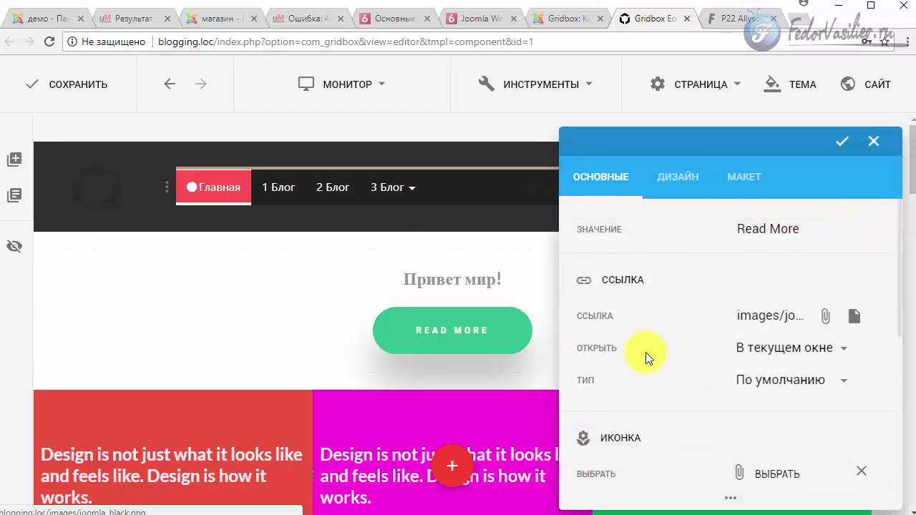
click(740, 387)
click(714, 462)
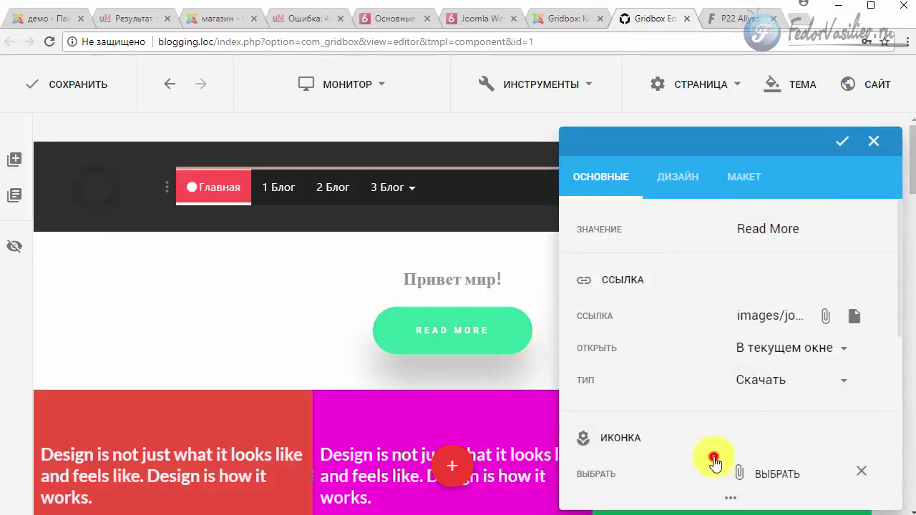
click(845, 143)
click(74, 85)
Test the Read More button's file download on the live site.
click(738, 18)
click(459, 250)
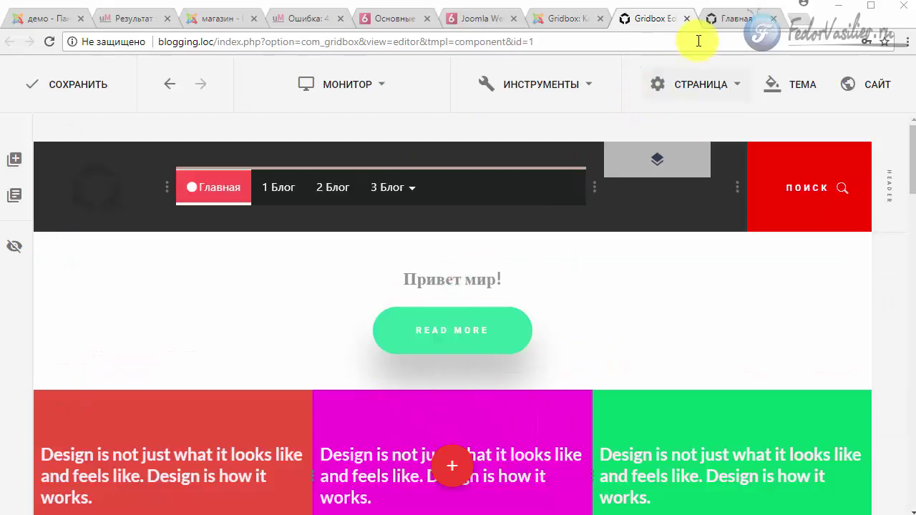
click(733, 19)
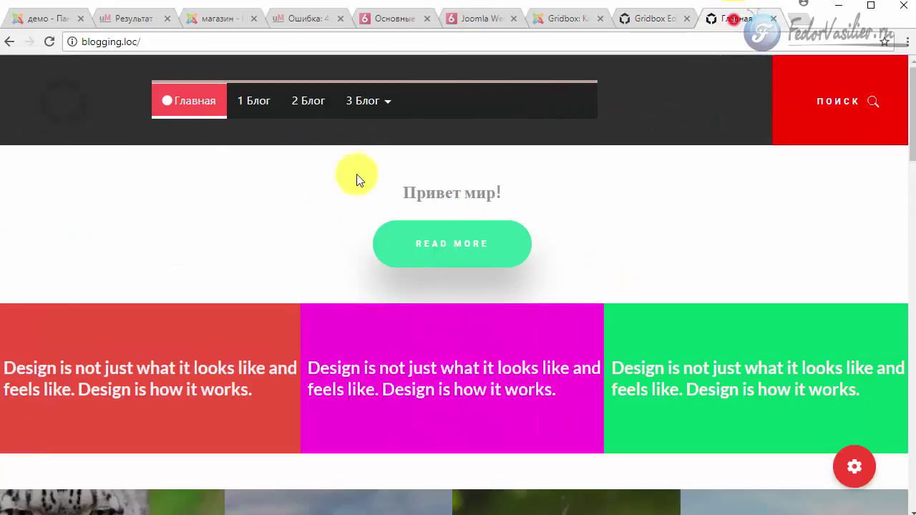
Return to the Joomla administration and open the 1 Блог item of Main Menu for editing.
click(649, 19)
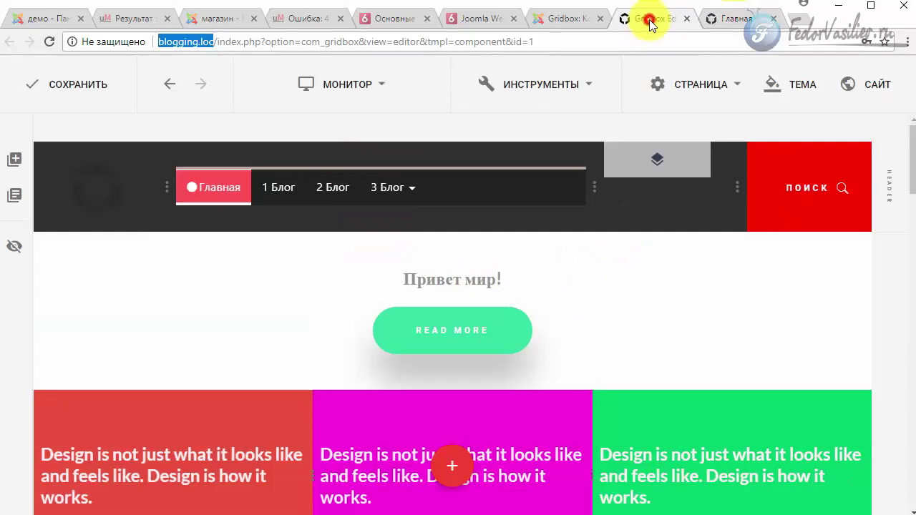
click(572, 19)
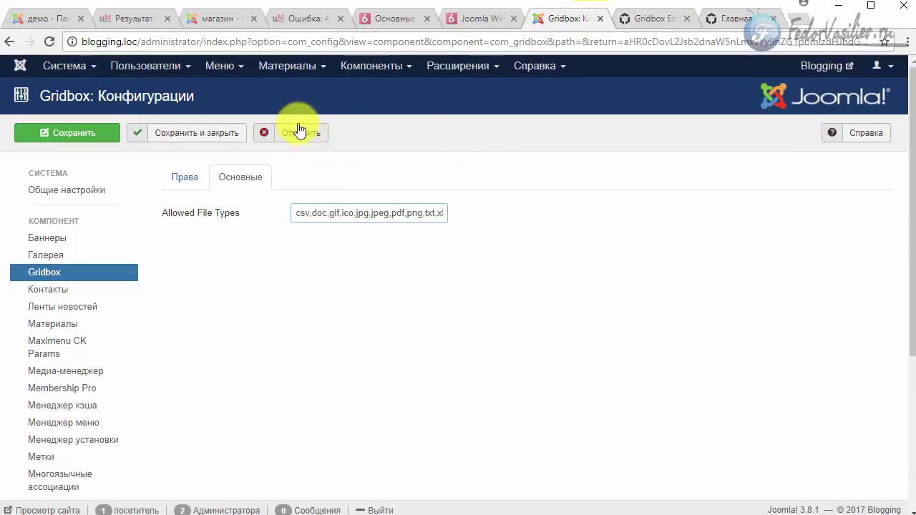
click(228, 67)
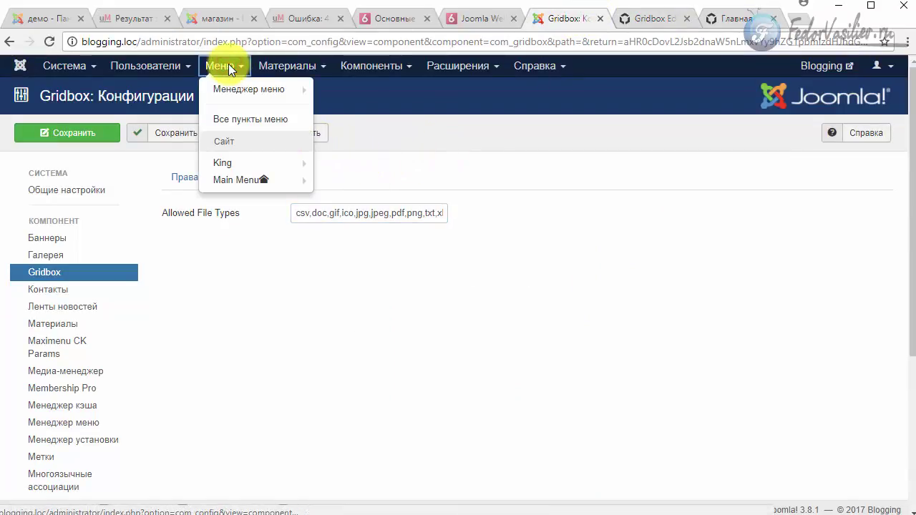
click(230, 179)
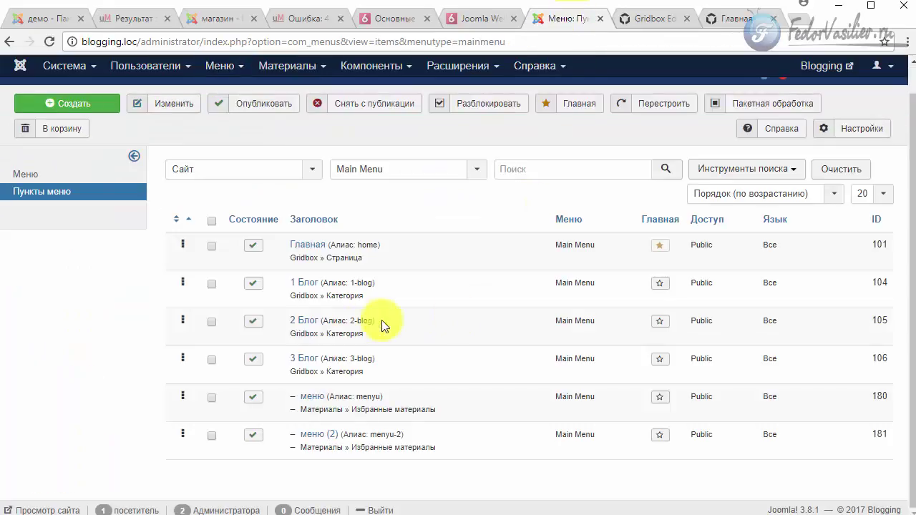
click(307, 285)
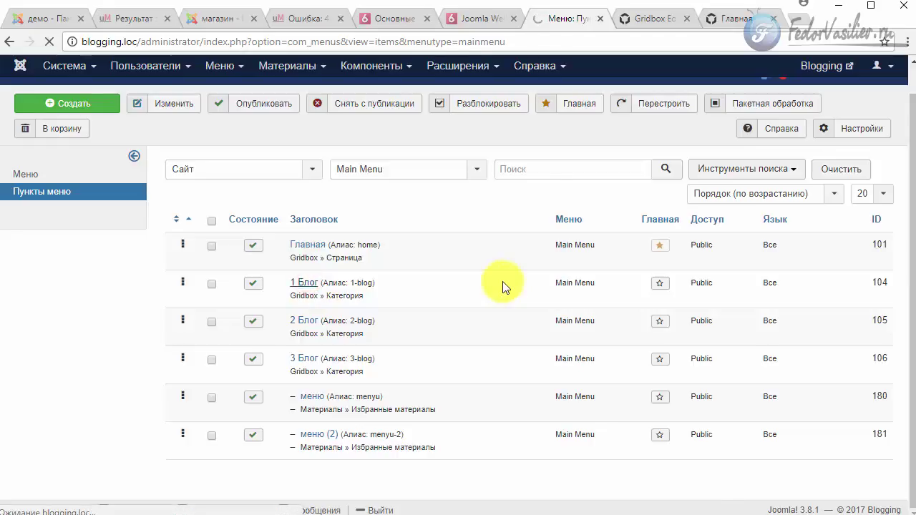
Choose Submit New Item from the Gridbox types as the menu item's type.
click(280, 274)
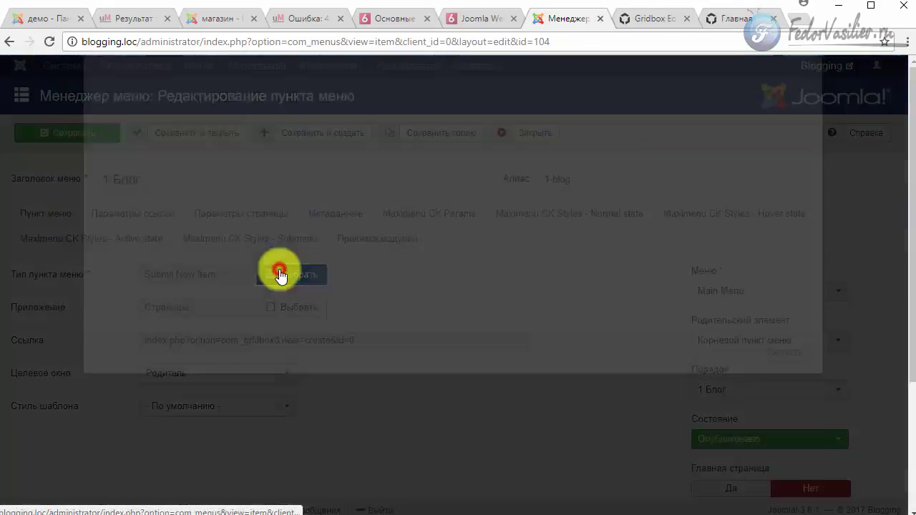
click(123, 137)
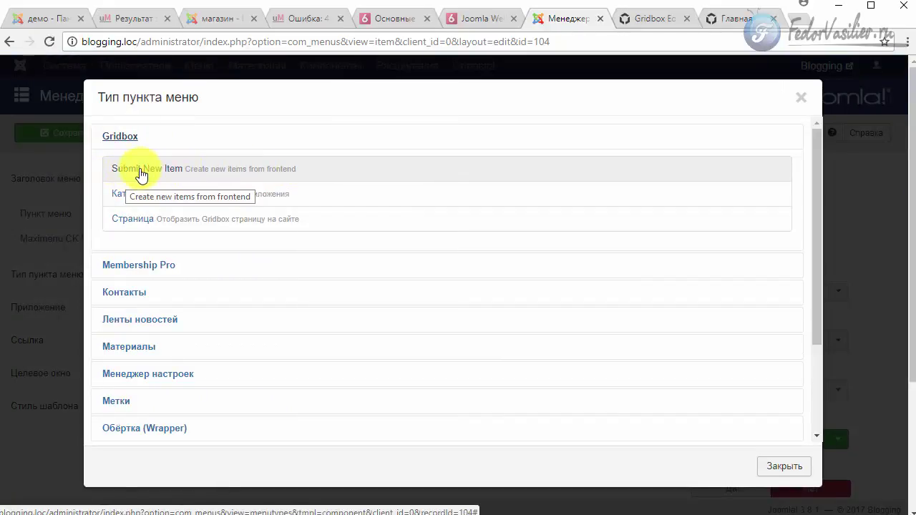
click(155, 169)
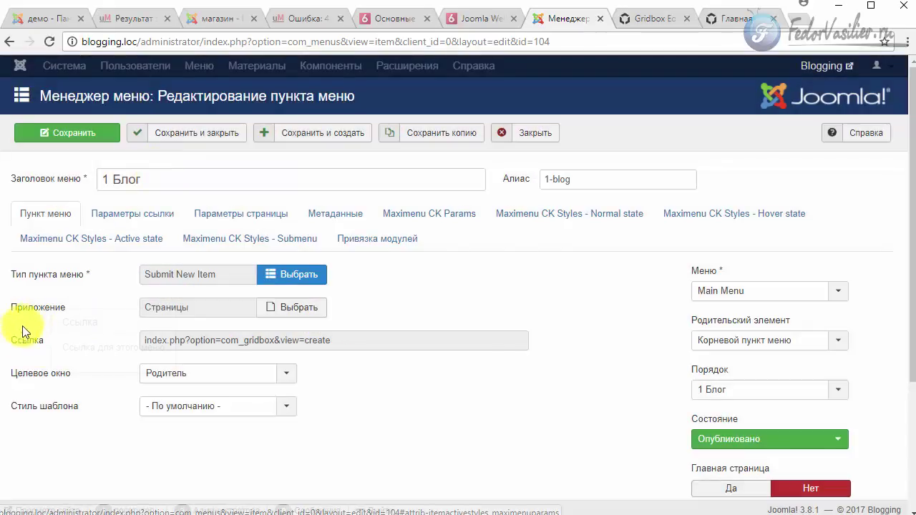
Choose Страницы as the menu item's application, save the menu item and switch back to the page editor.
click(268, 313)
click(261, 225)
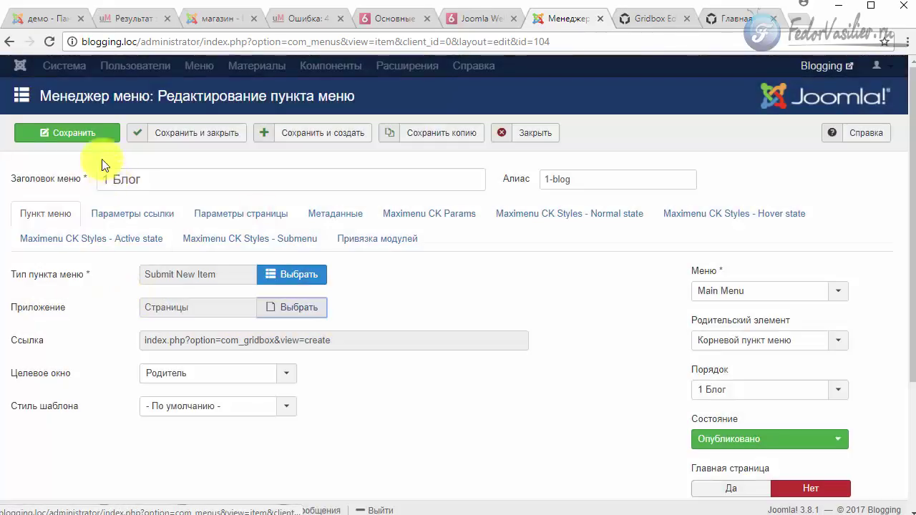
click(82, 134)
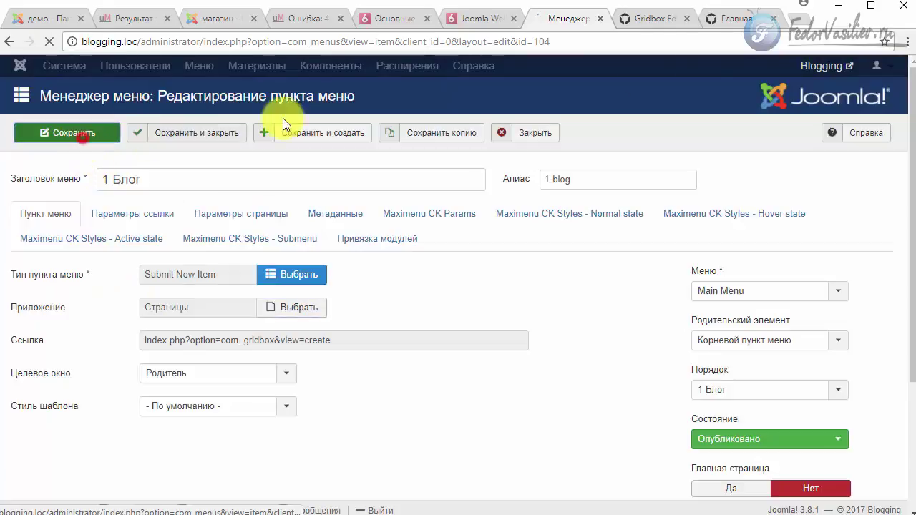
click(657, 19)
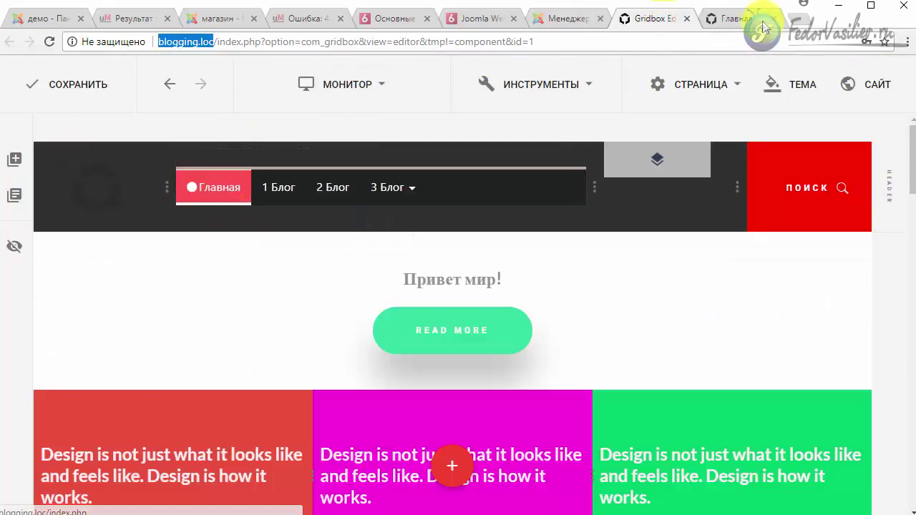
Reload the live site and open the 1 Блог menu item to check the page creation form's title and theme fields.
click(723, 18)
click(48, 43)
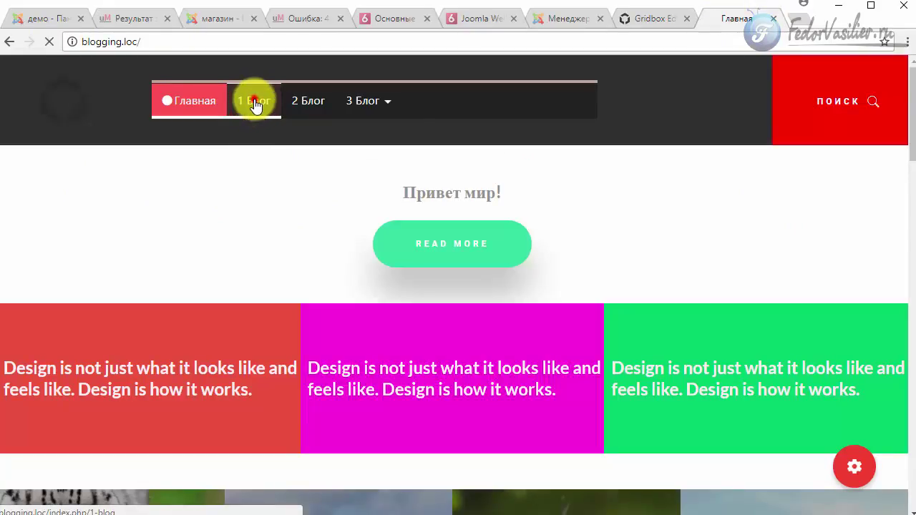
click(256, 104)
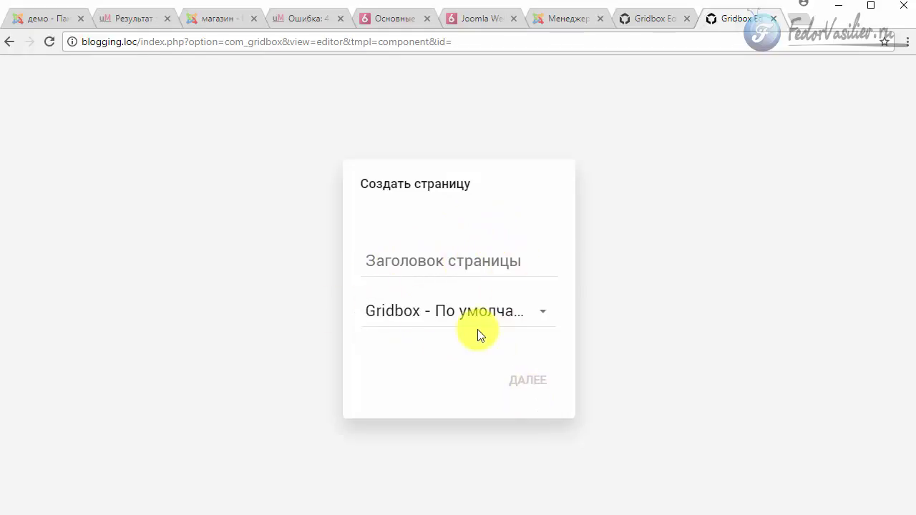
click(374, 262)
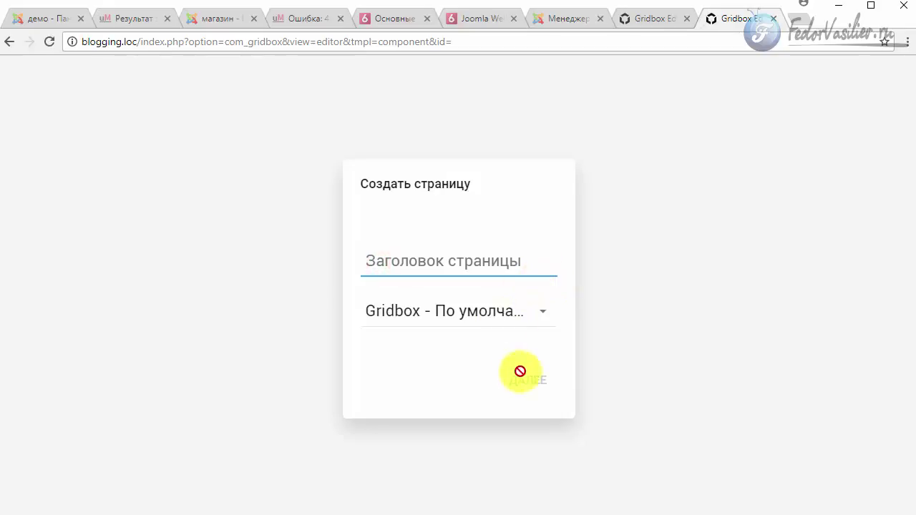
click(450, 313)
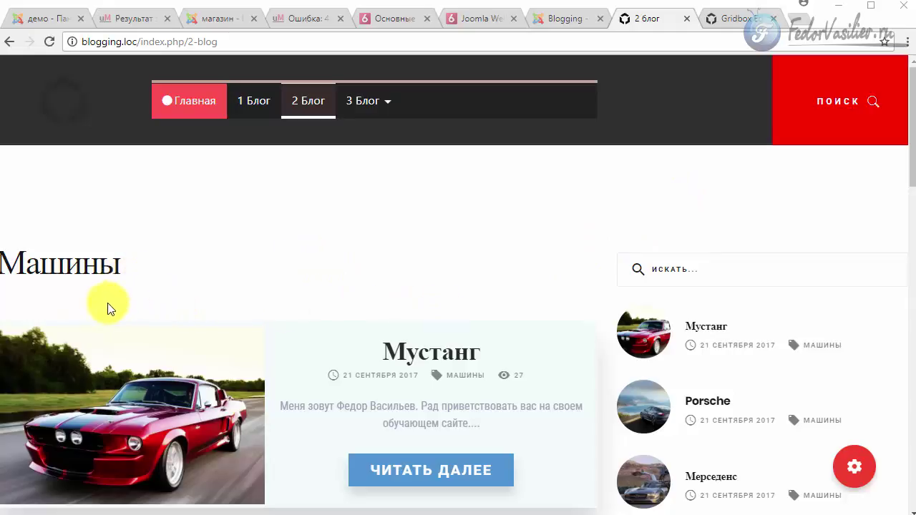
Examine the Машины category title and the article list on the live 2 Блог page.
click(129, 268)
drag(59, 271, 5, 262)
click(148, 259)
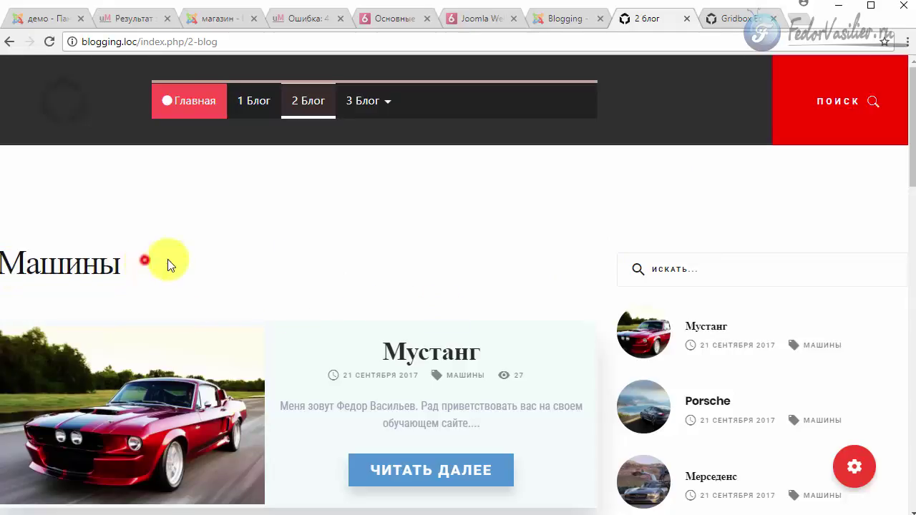
scroll(371, 262, down, 6)
scroll(369, 263, down, 6)
scroll(361, 268, up, 11)
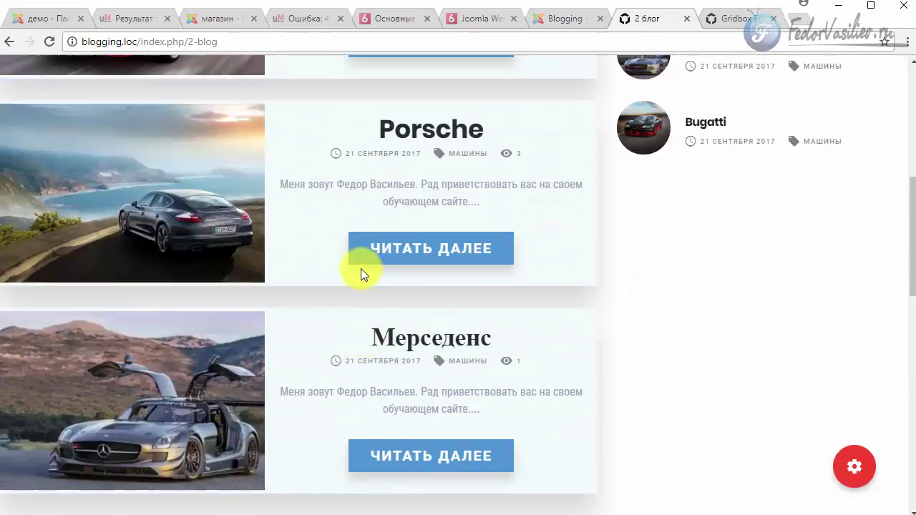
In the blog page editor, add a single-column row to the content section and move it above the category title row.
click(730, 19)
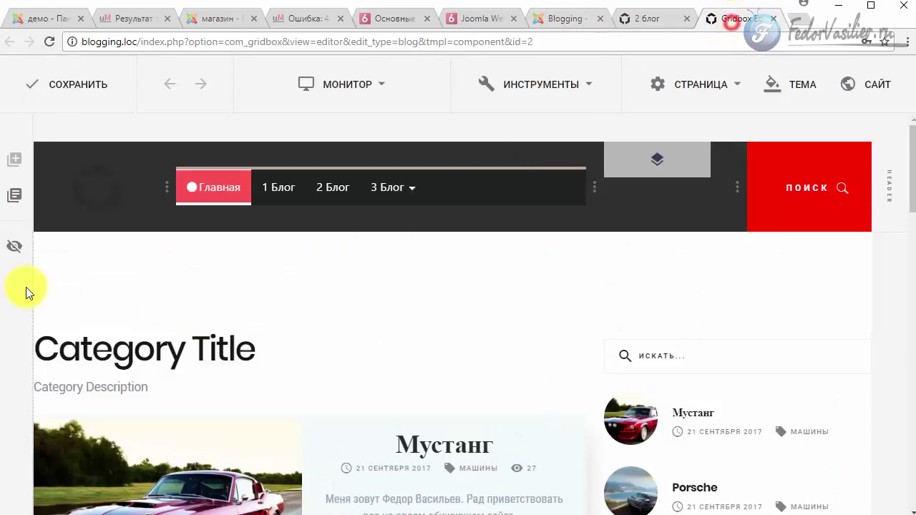
scroll(368, 329, down, 4)
scroll(722, 382, down, 2)
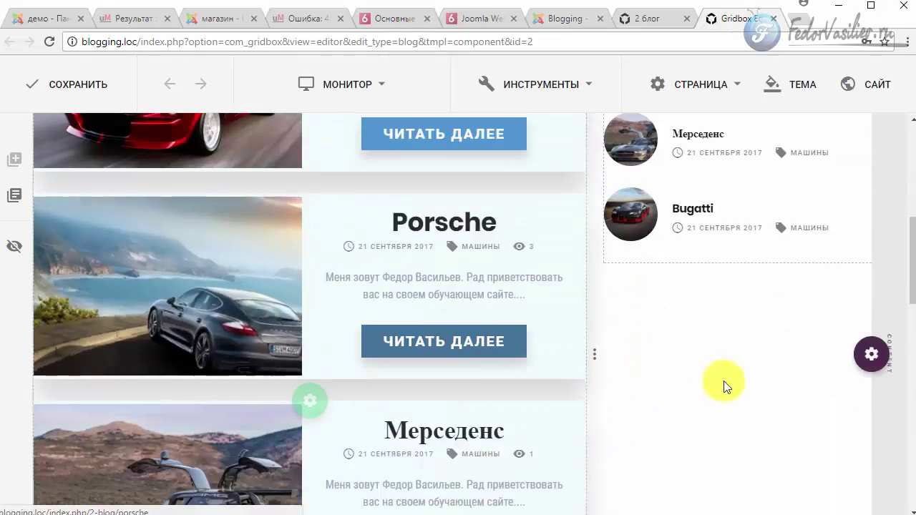
mouse_move(871, 354)
click(813, 358)
click(352, 229)
scroll(448, 334, down, 8)
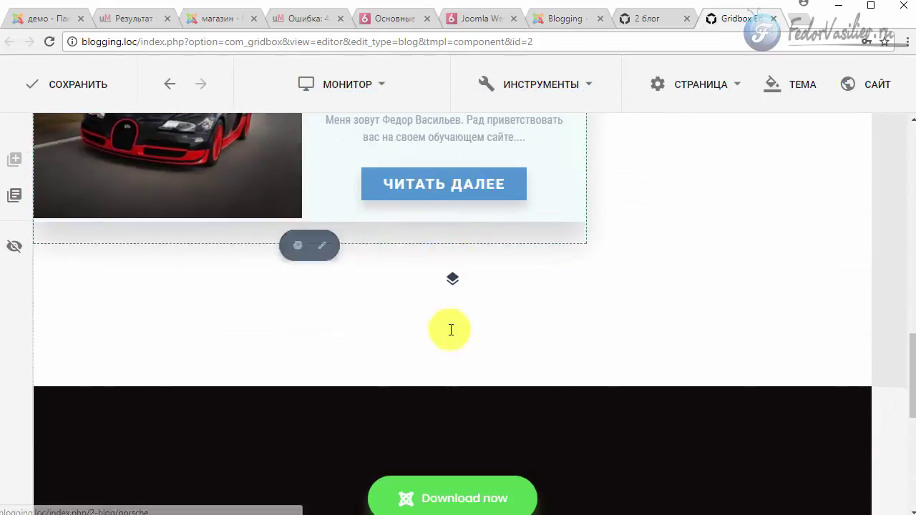
mouse_move(67, 263)
drag(67, 264, 141, 307)
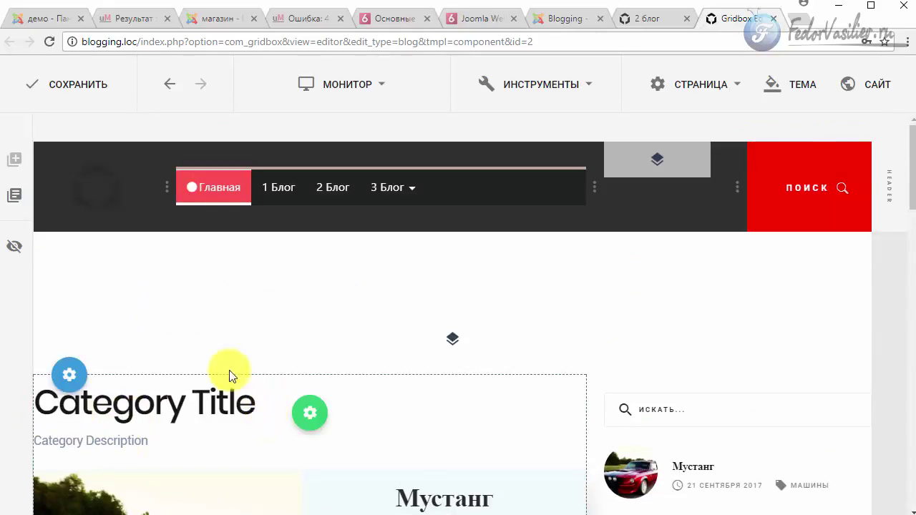
Move the category title and description item into the new full-width row above the article list.
scroll(200, 344, down, 1)
mouse_move(305, 348)
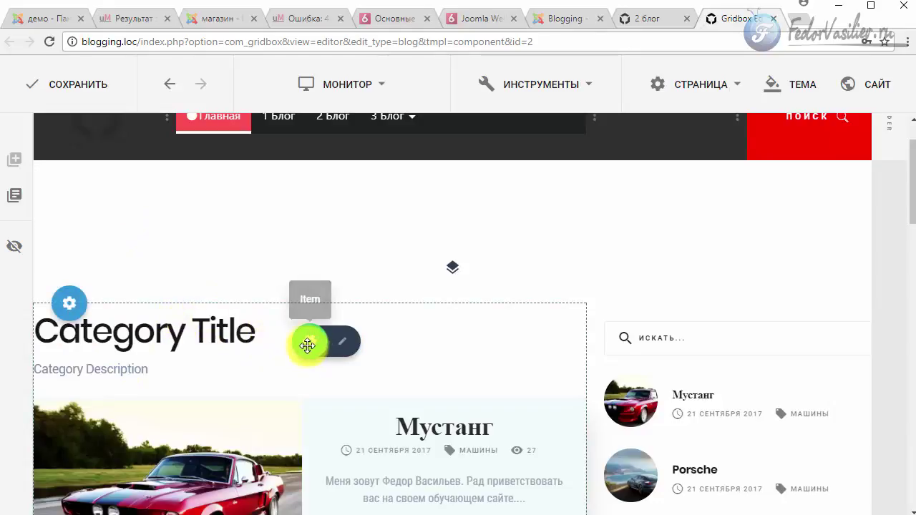
drag(307, 347, 459, 266)
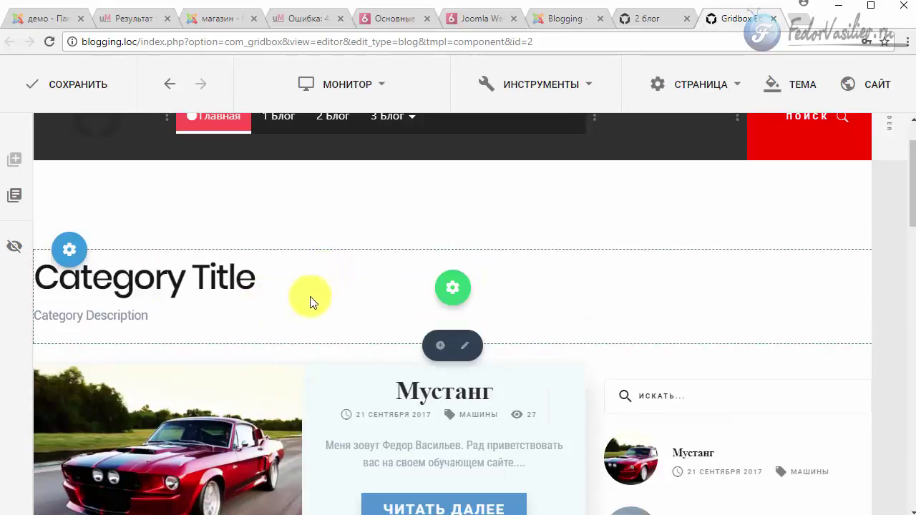
click(72, 251)
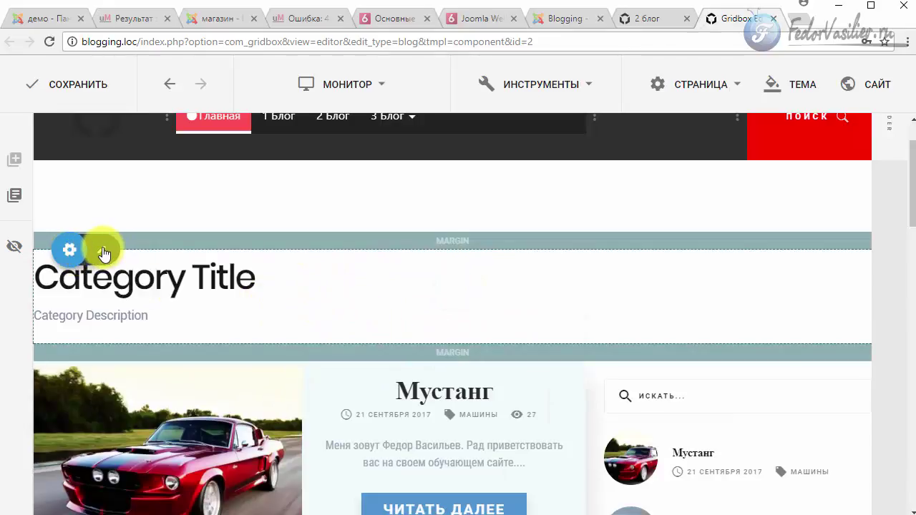
scroll(786, 329, down, 3)
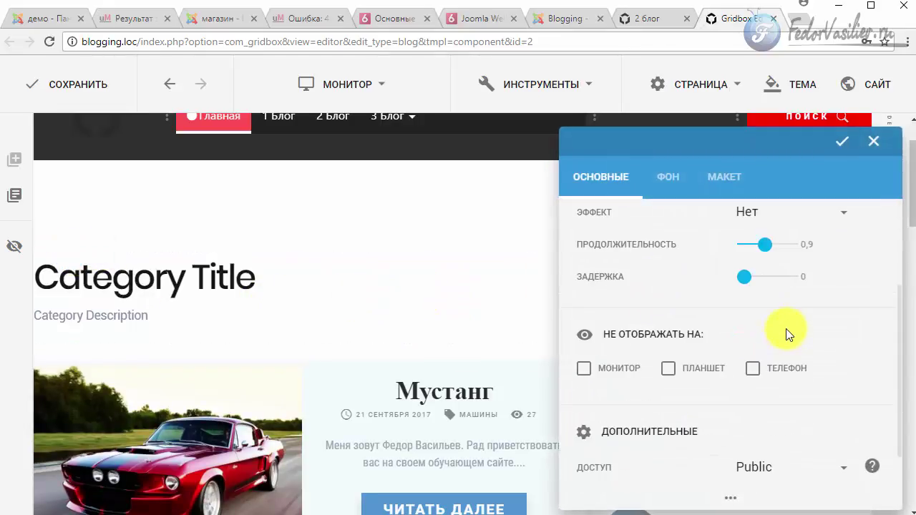
key(Escape)
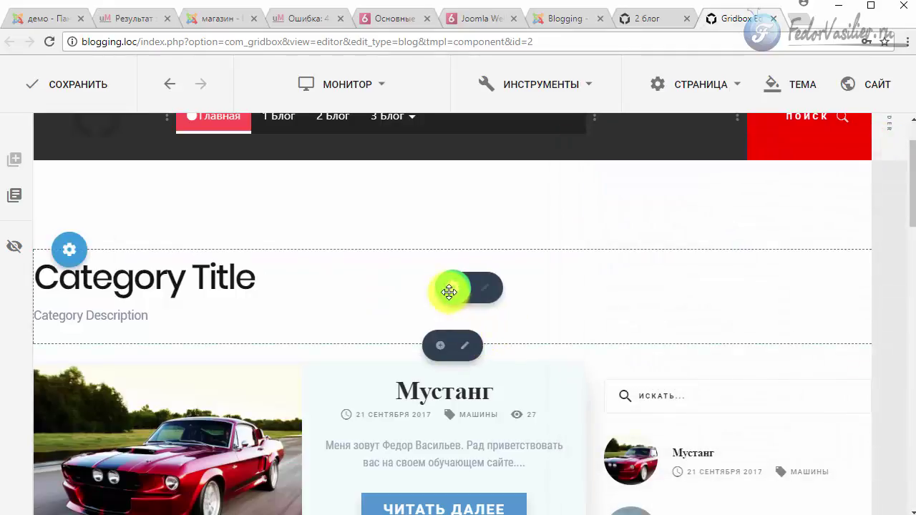
In the category title item's settings, enable the image display and set the layout to Обложка.
click(489, 288)
scroll(659, 295, down, 1)
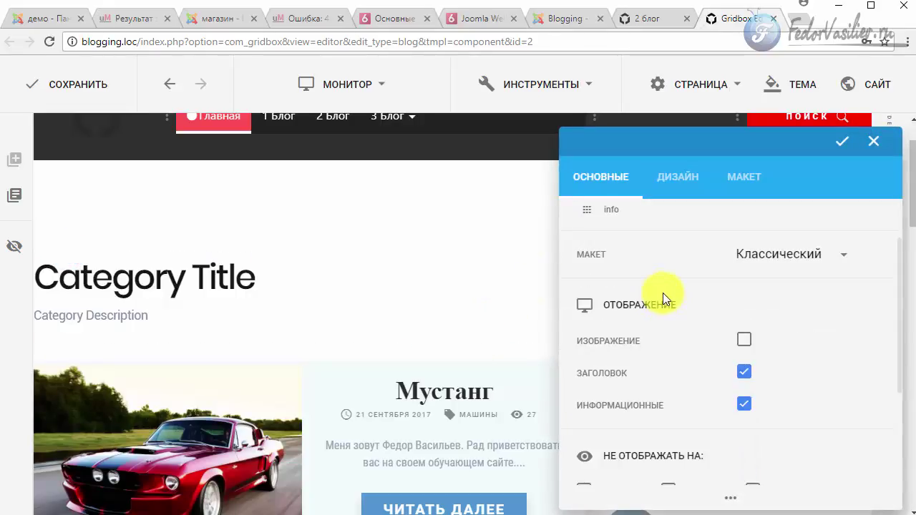
click(742, 342)
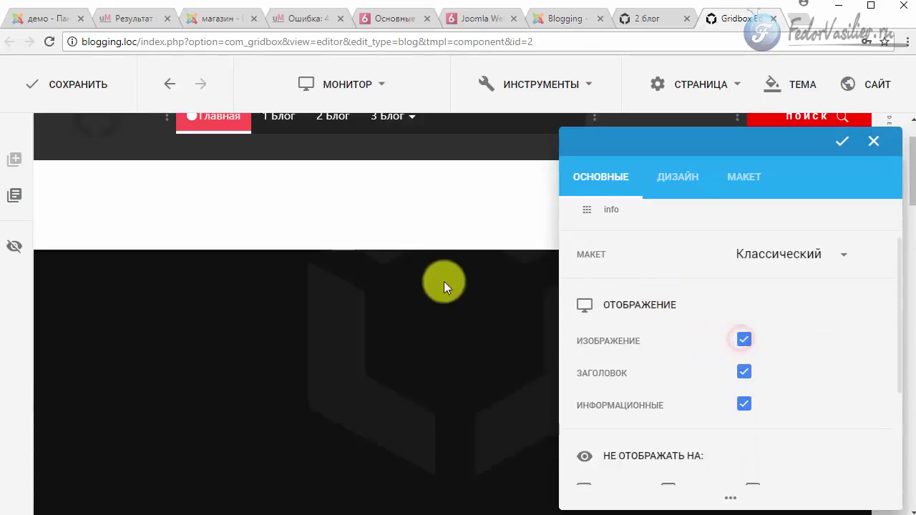
scroll(759, 322, up, 1)
click(749, 331)
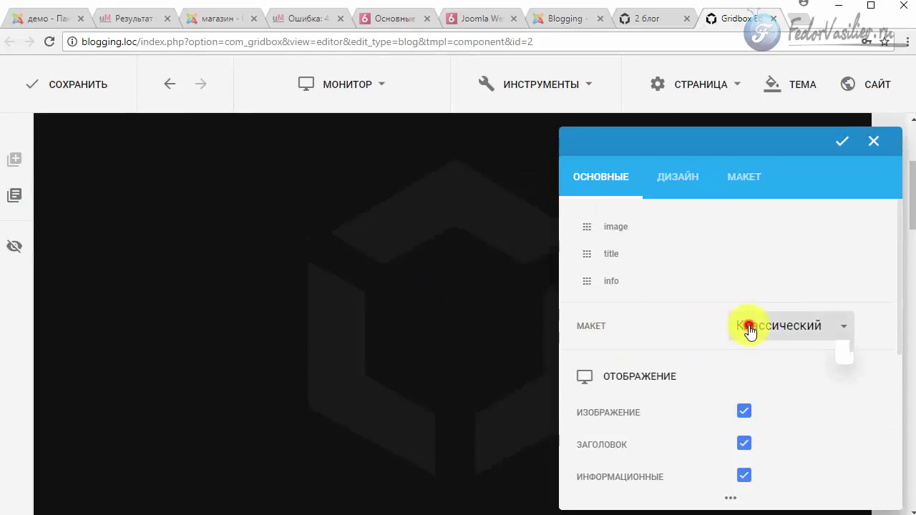
click(692, 405)
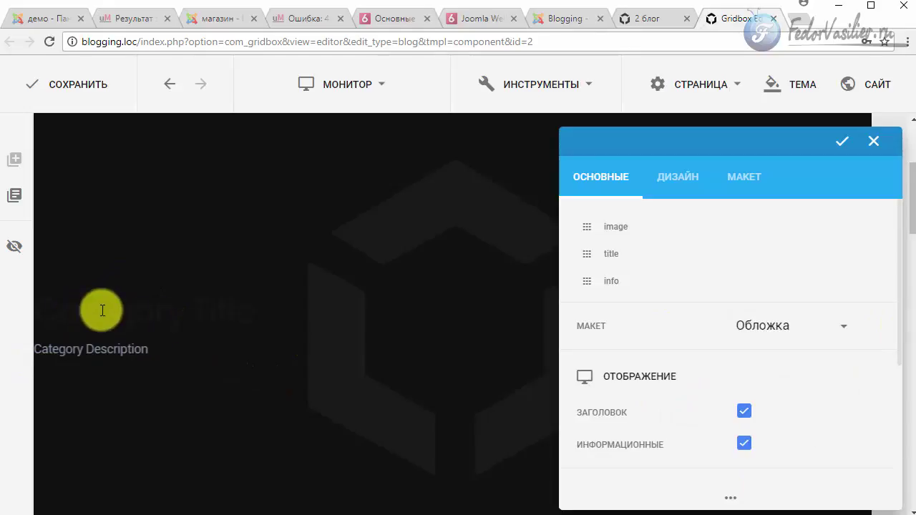
scroll(43, 282, down, 1)
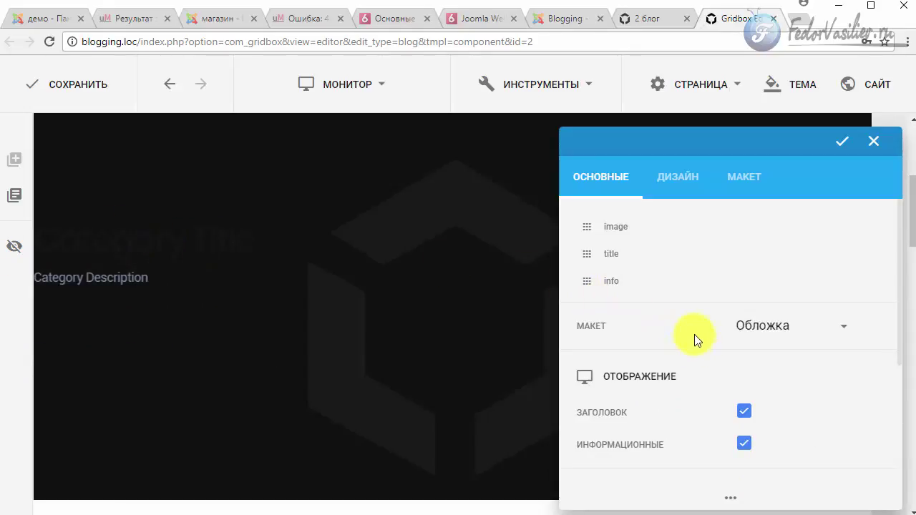
Centre-align the category title text and the category description text.
click(671, 187)
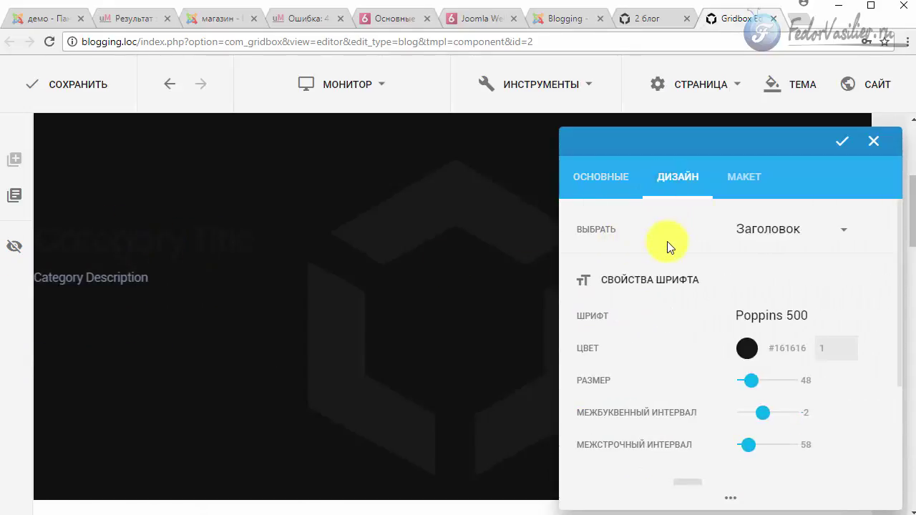
scroll(700, 301, down, 2)
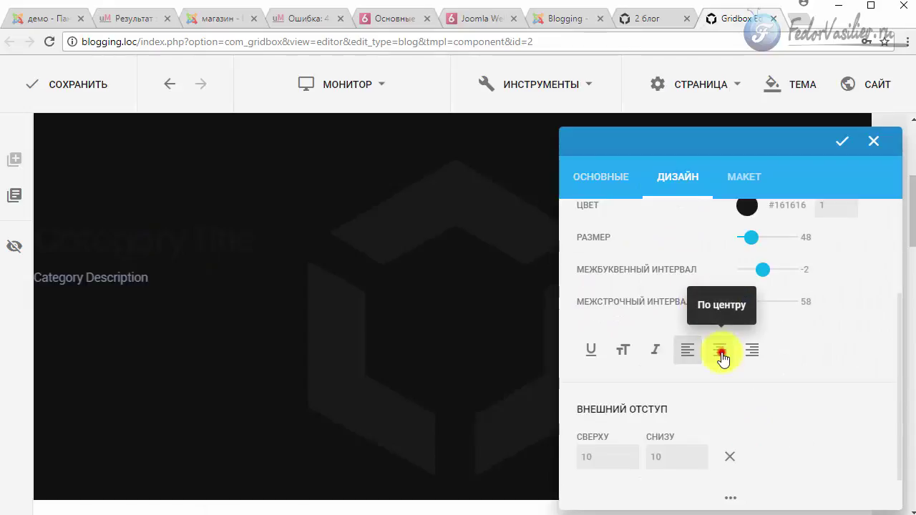
scroll(698, 287, up, 2)
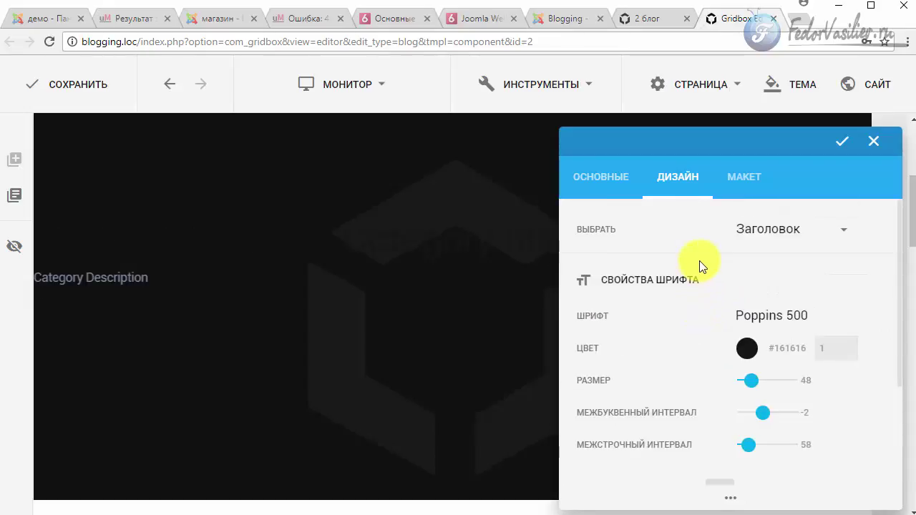
click(778, 231)
click(716, 304)
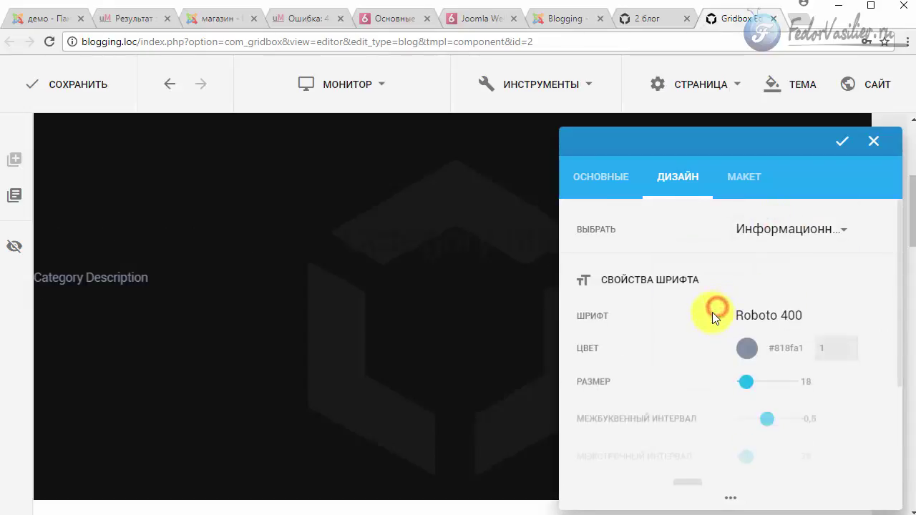
scroll(711, 315, down, 2)
click(719, 350)
scroll(688, 301, up, 2)
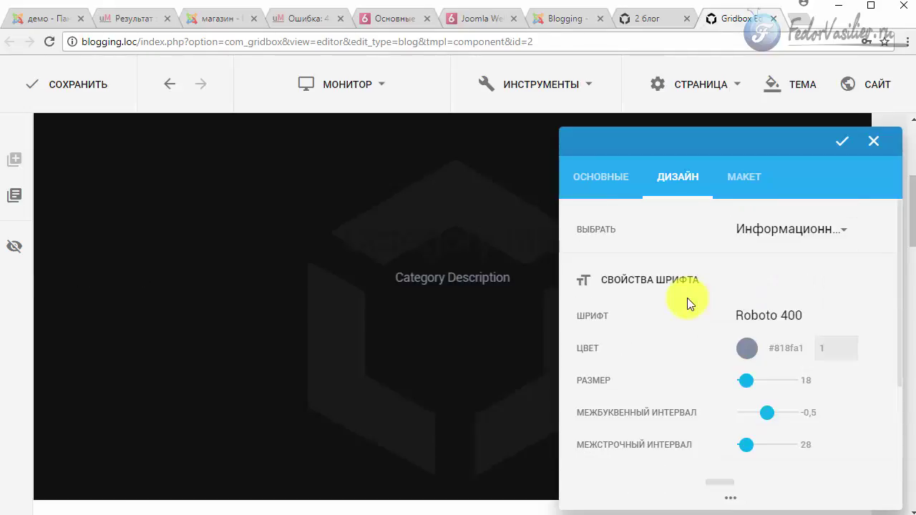
Set the category title's font colour to white (#ffffff) and move the settings window off its original place.
click(777, 233)
click(752, 265)
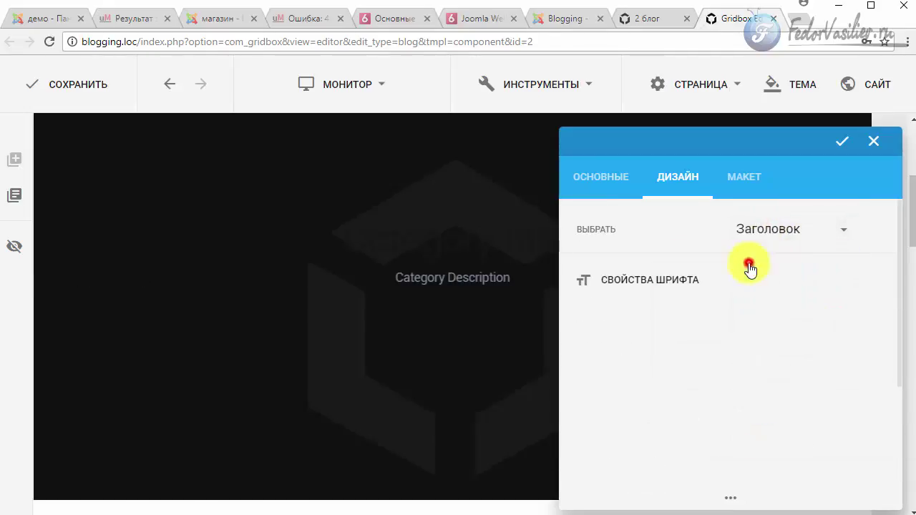
click(747, 348)
drag(730, 401, 672, 351)
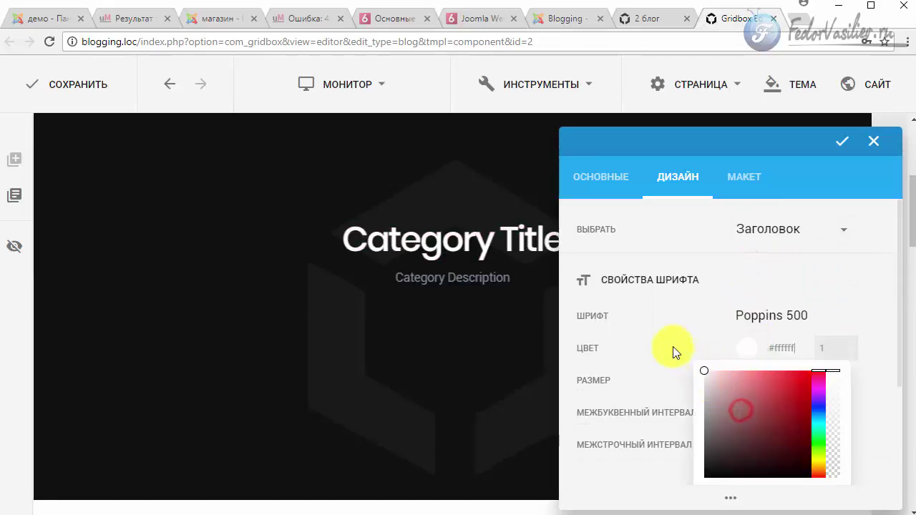
click(673, 347)
drag(624, 132, 492, 97)
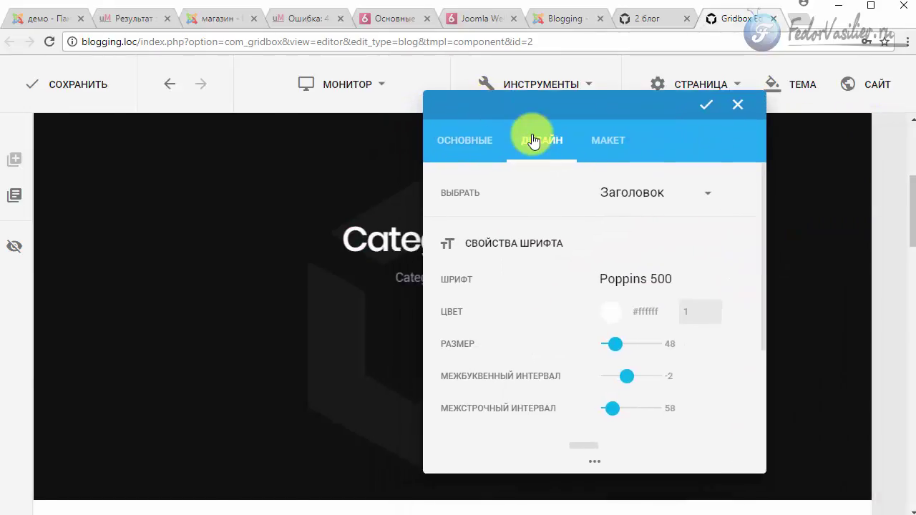
Review the category title item's layout, design and general settings, and apply the settings.
click(601, 143)
click(563, 146)
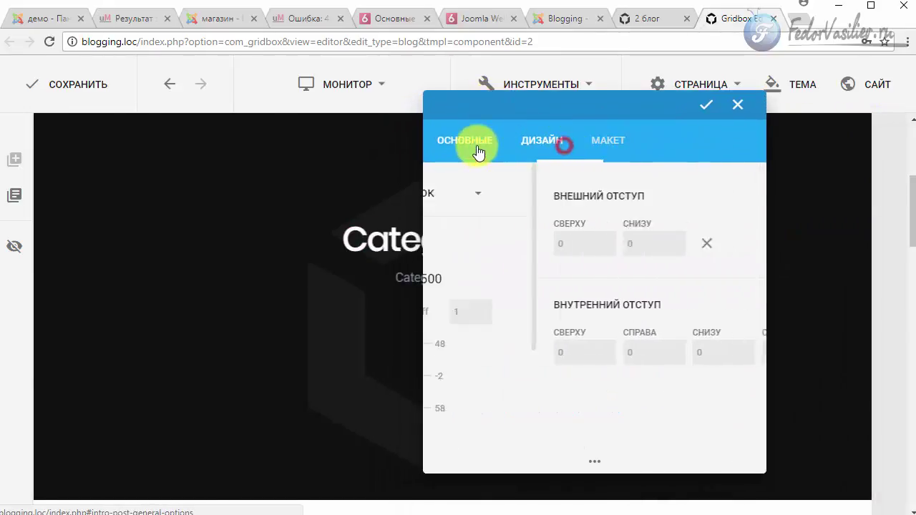
scroll(565, 272, down, 3)
scroll(545, 222, up, 3)
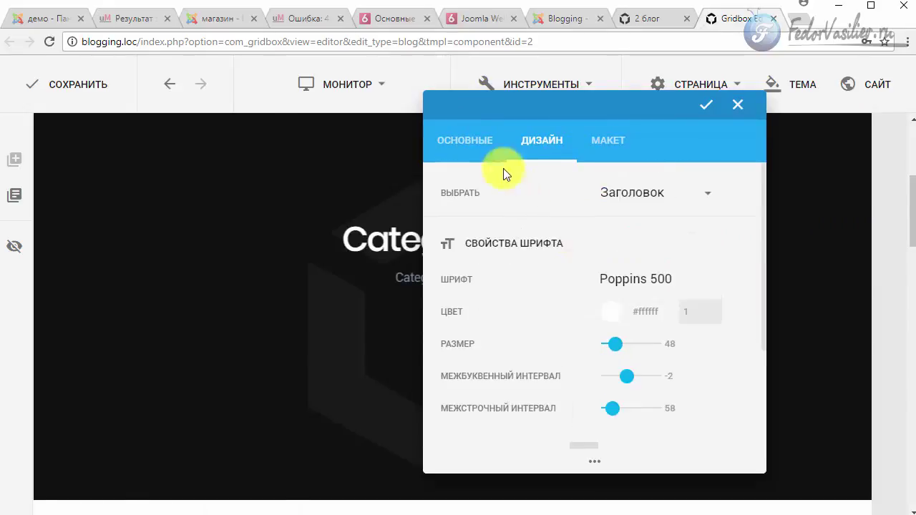
click(467, 136)
click(713, 108)
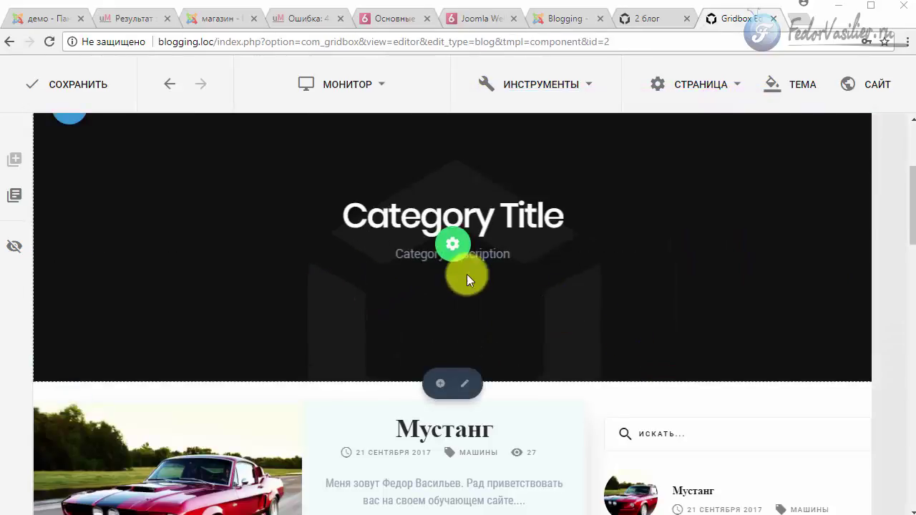
Save the blog page with the restyled category header.
scroll(292, 333, up, 1)
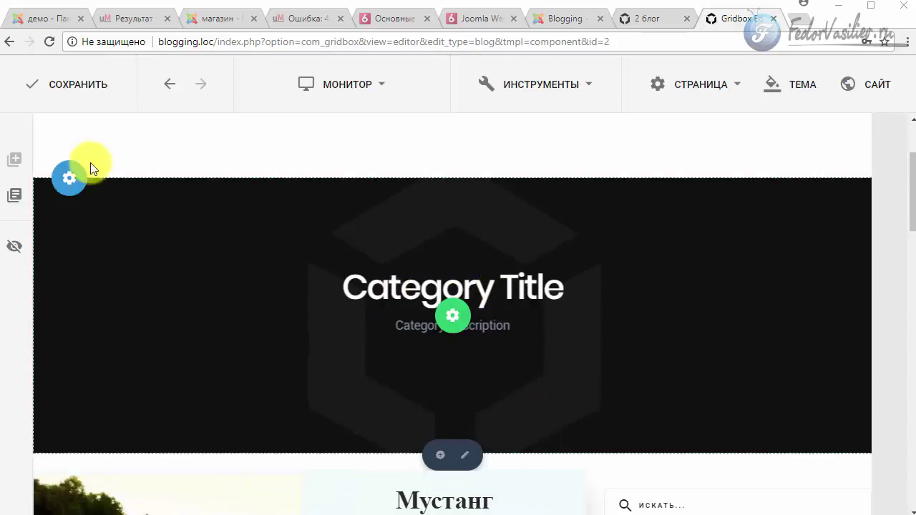
click(100, 84)
scroll(435, 273, down, 10)
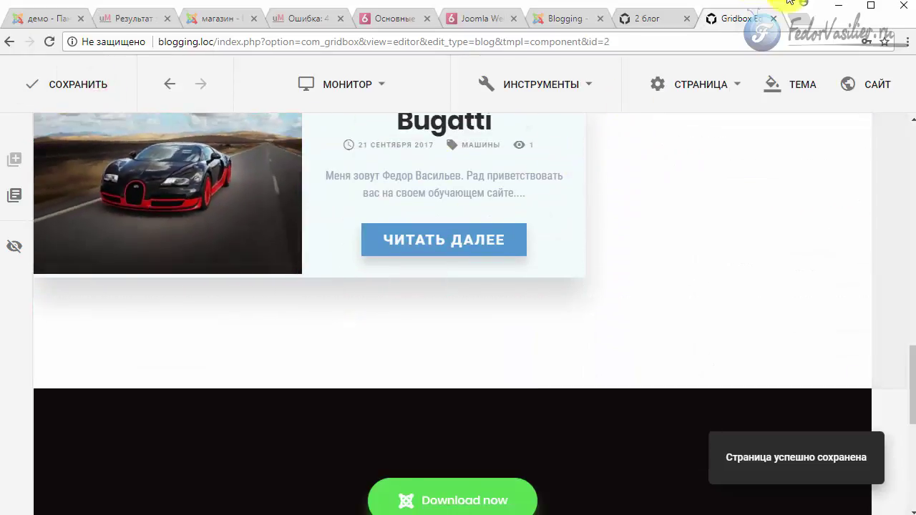
Reload the live 2 Блог page and examine the category header and the article list beneath it.
click(645, 19)
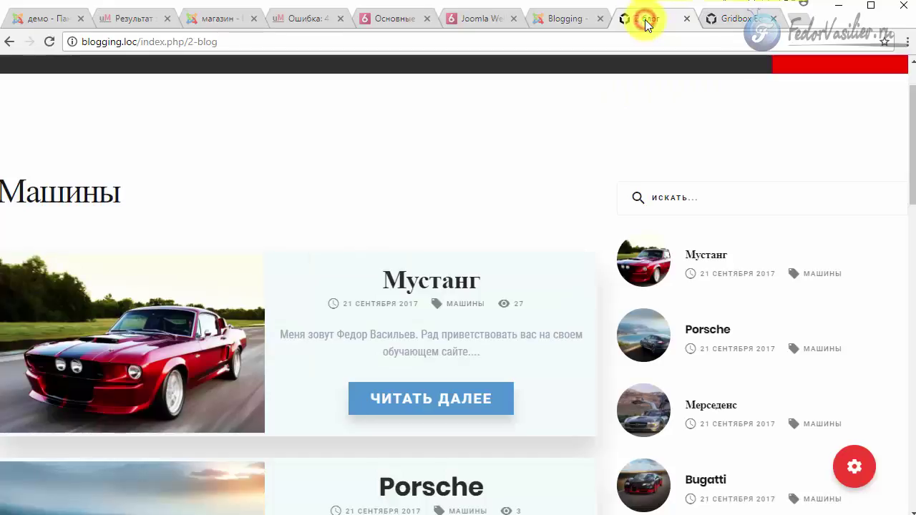
click(49, 41)
drag(531, 199, 215, 229)
scroll(213, 229, up, 2)
scroll(422, 222, down, 6)
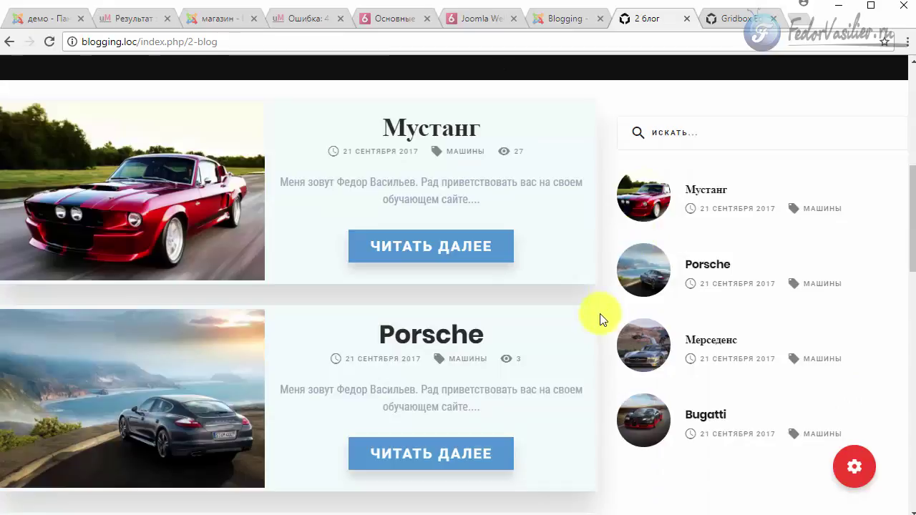
Examine the post list on the live blog page from the first article down to the footer.
scroll(594, 317, up, 6)
scroll(440, 236, down, 2)
click(513, 218)
scroll(585, 215, down, 6)
scroll(584, 209, down, 7)
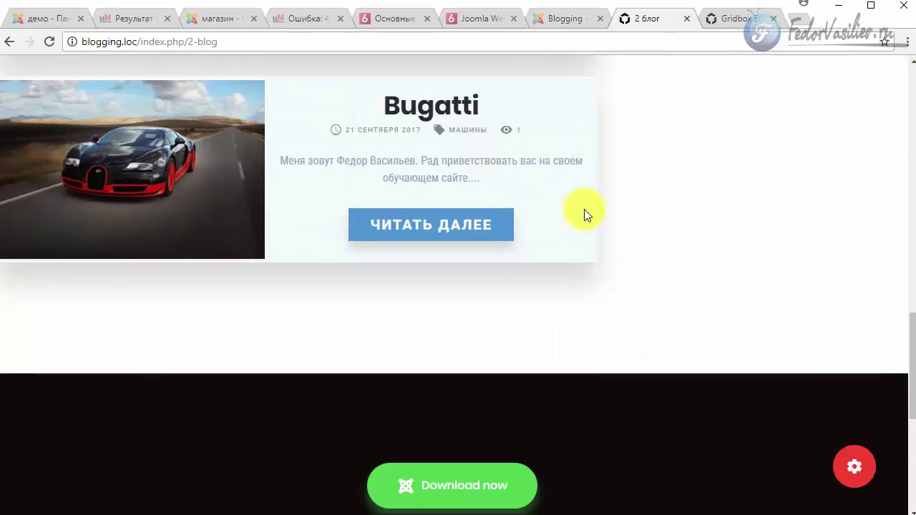
scroll(584, 209, up, 10)
Switch to the Gridbox editor and try hiding the date and category in the post list's display settings, restoring both.
key(ctrl+Tab)
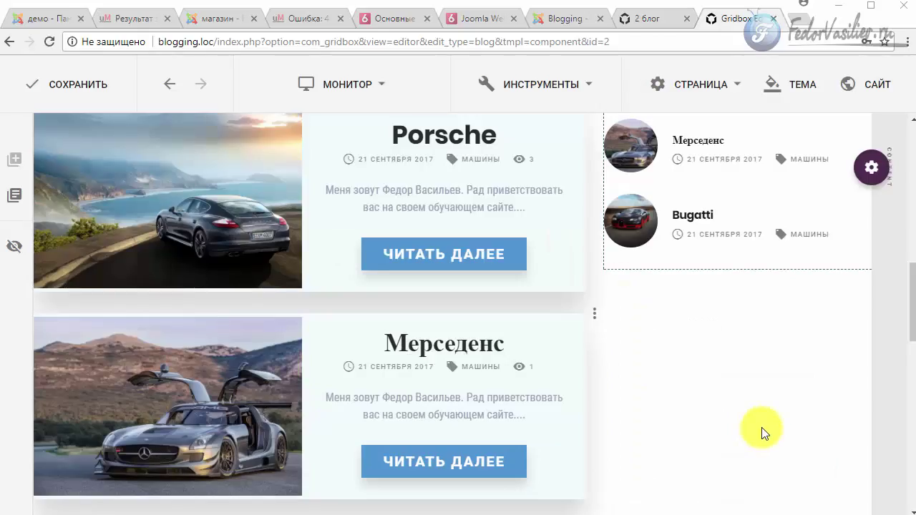
scroll(764, 433, up, 6)
scroll(390, 355, down, 1)
scroll(389, 354, down, 4)
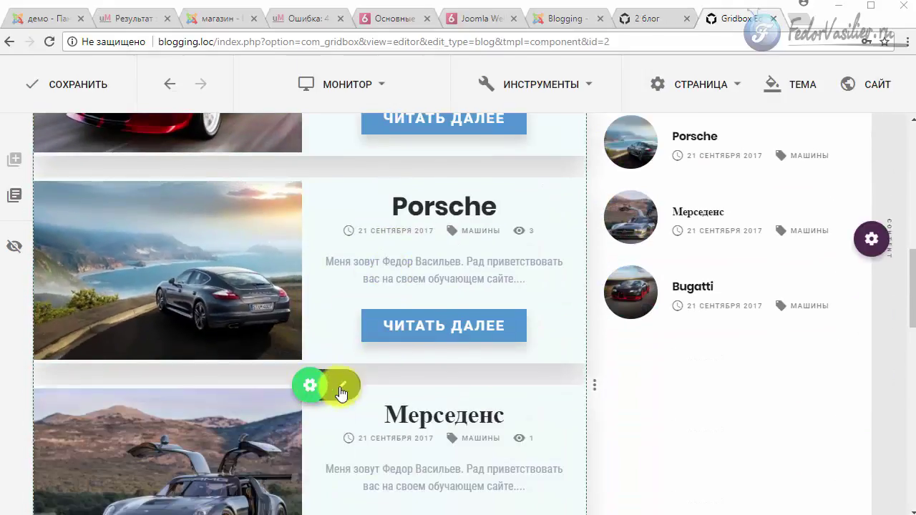
click(335, 392)
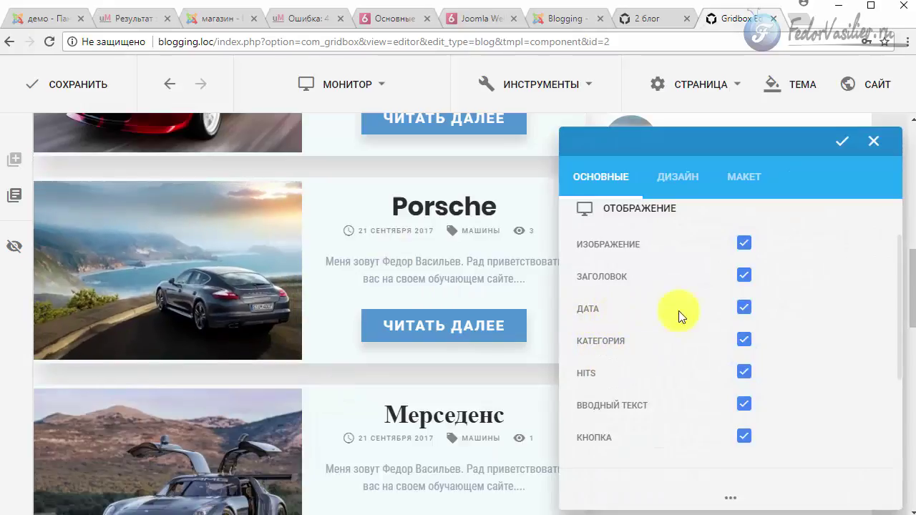
click(751, 308)
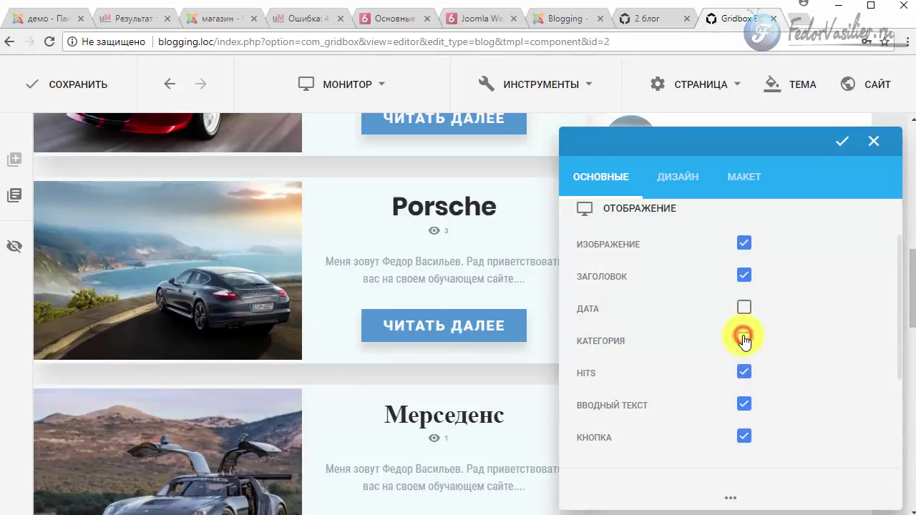
click(743, 380)
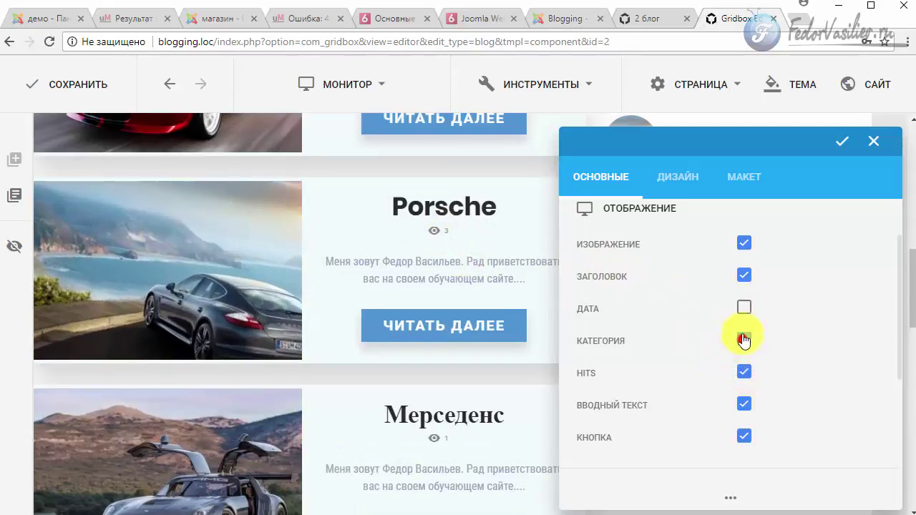
click(744, 309)
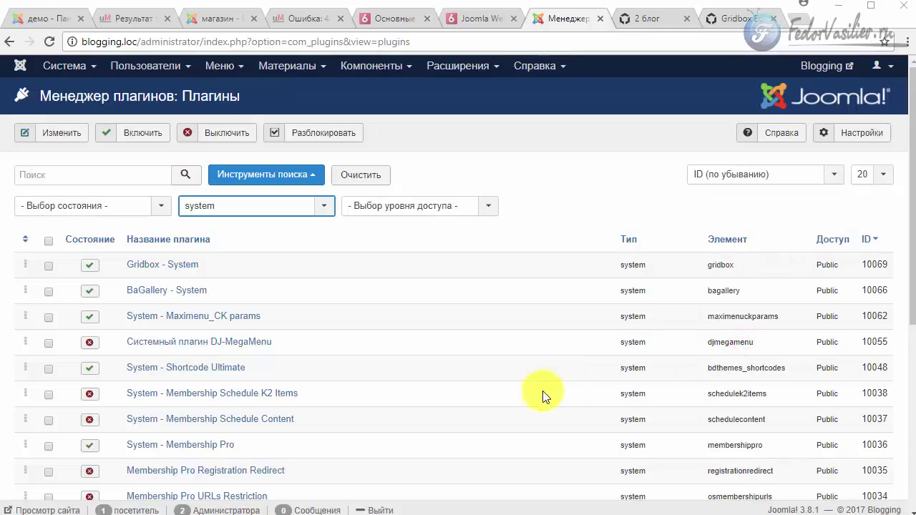
Locate the Gridbox - System plugin in the Joomla plugin manager and read the release article's note about this plugin.
drag(217, 263, 120, 258)
key(ctrl+shift+Tab)
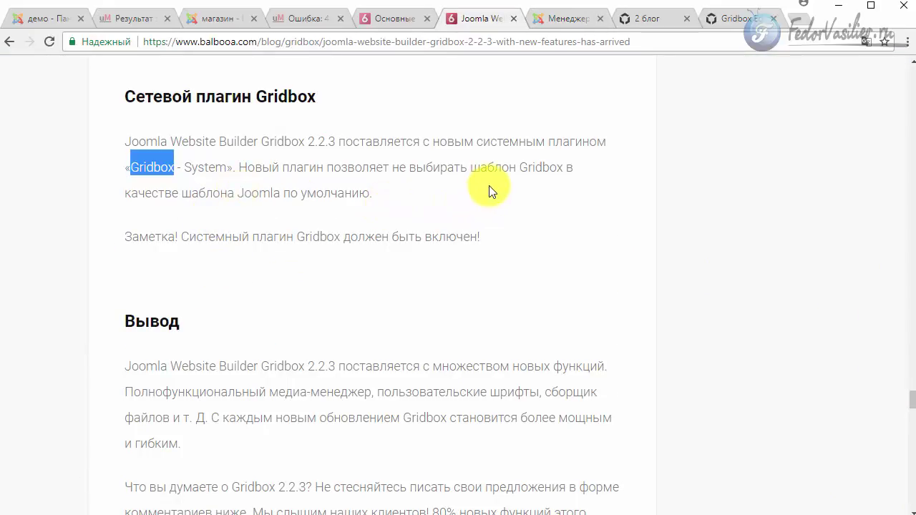
drag(203, 237, 504, 239)
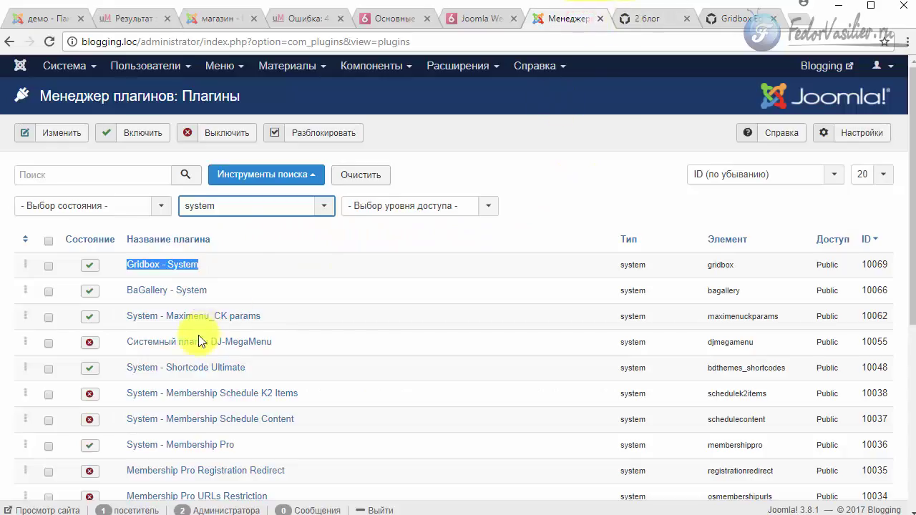
click(240, 261)
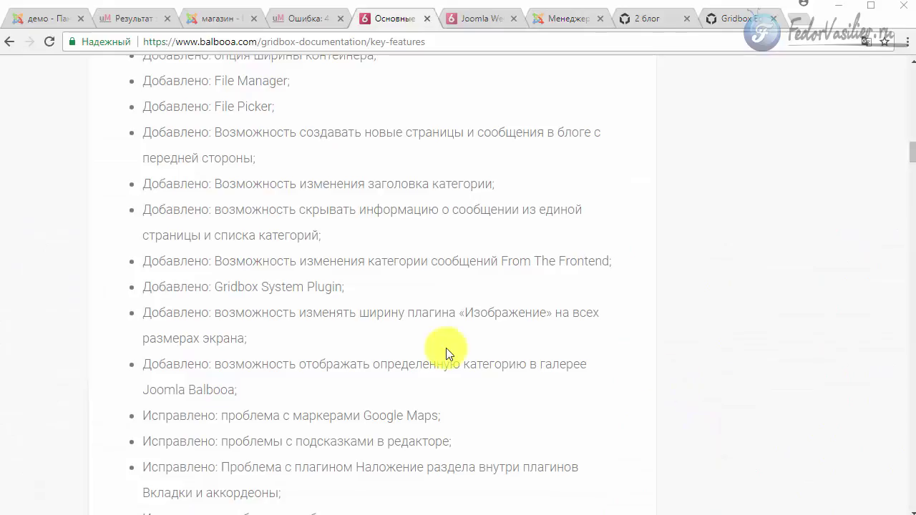
Review the v.2.2.3 changelog in the Gridbox documentation, highlight its list of fixes, and return to the Gridbox editor.
scroll(387, 285, up, 4)
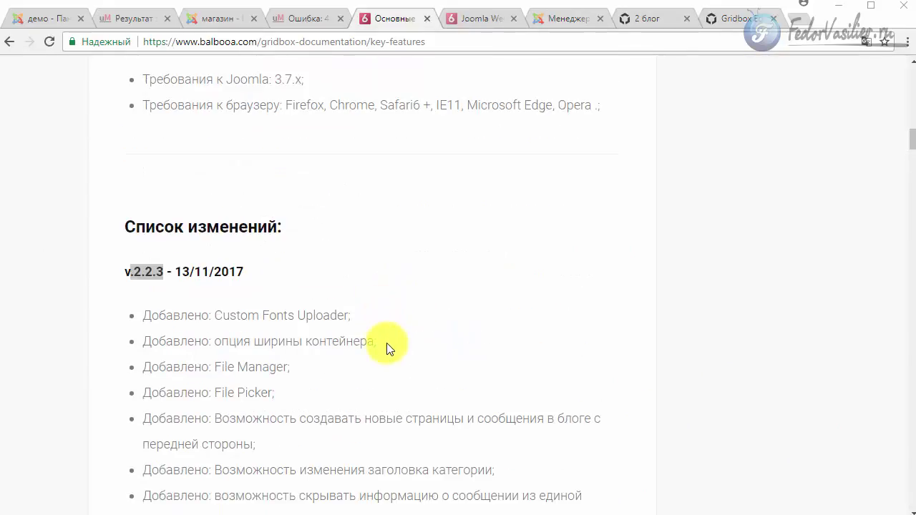
scroll(428, 256, down, 2)
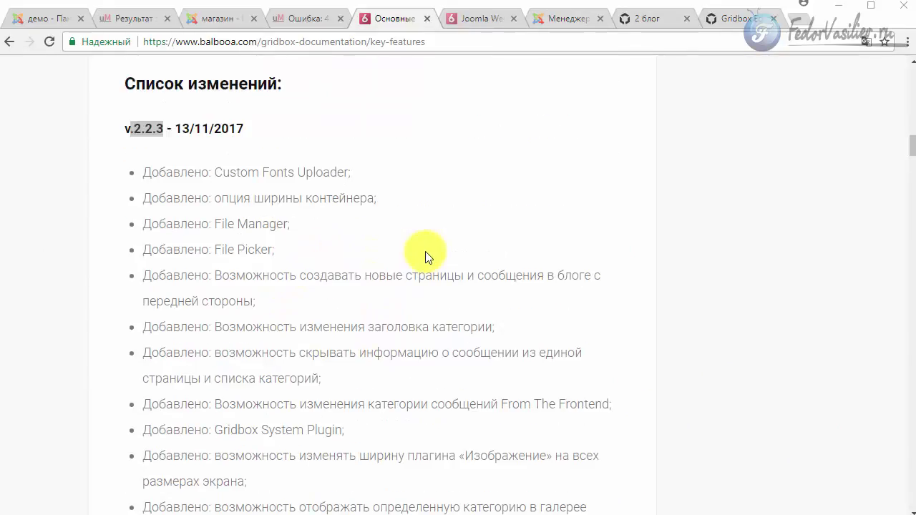
scroll(427, 257, down, 4)
scroll(427, 256, down, 1)
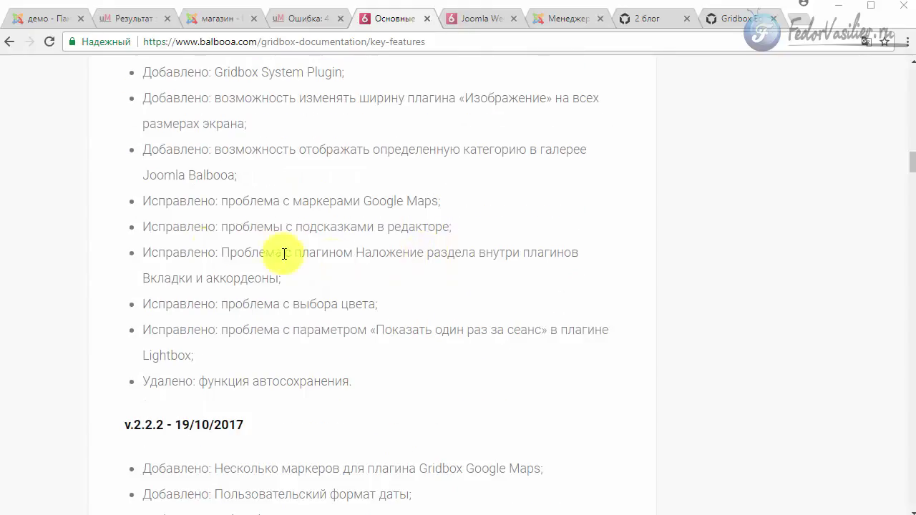
drag(143, 200, 231, 352)
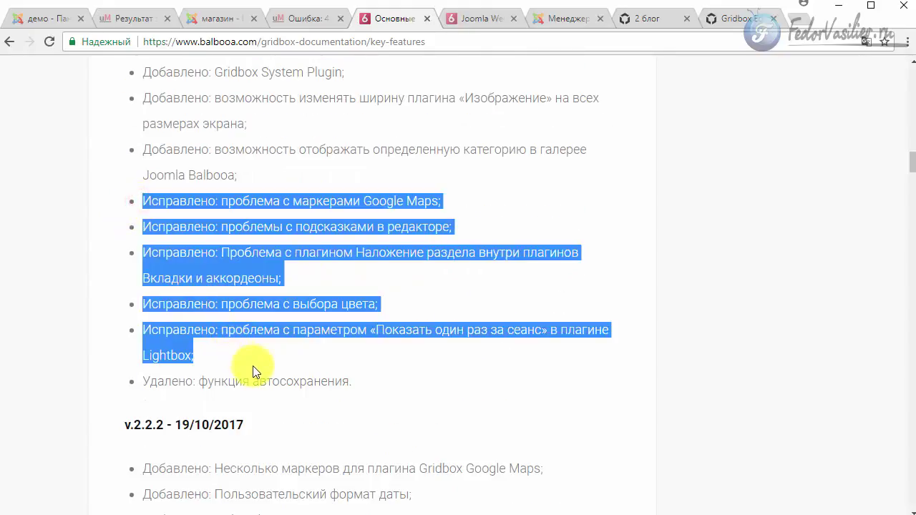
click(738, 18)
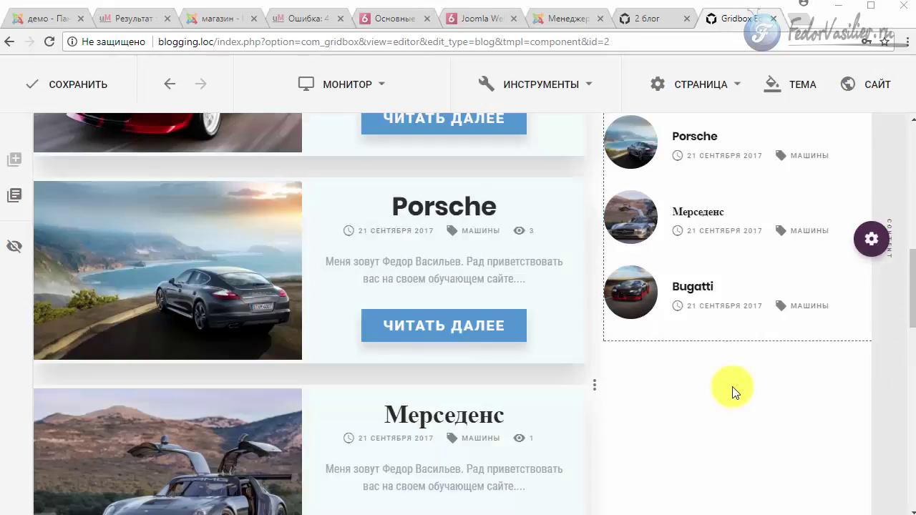